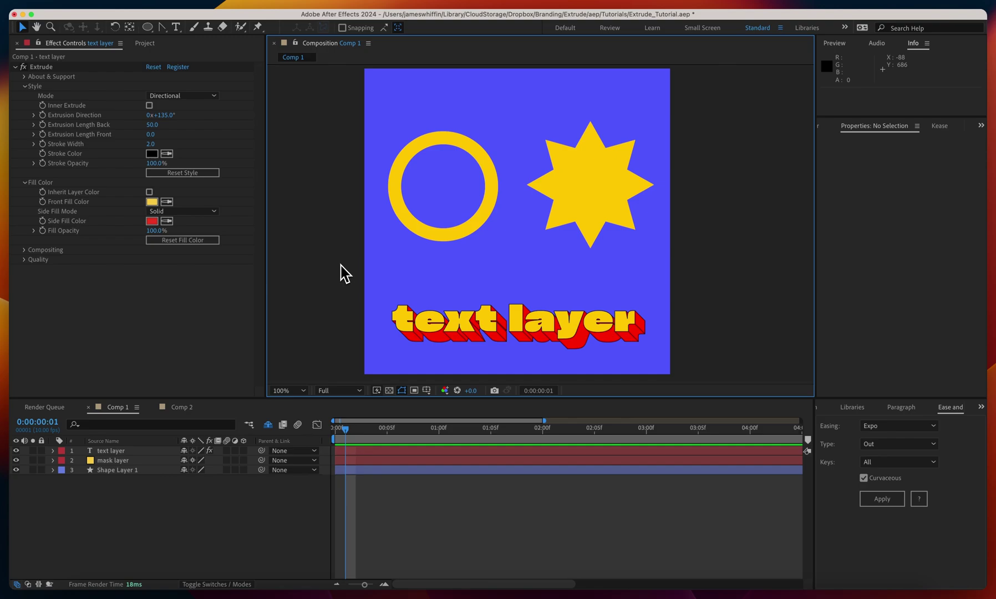
- Inspect the ring layer's solid settings and its masks, and select the star shape layer
{"action": "left_click", "coordinate": [329, 259]}
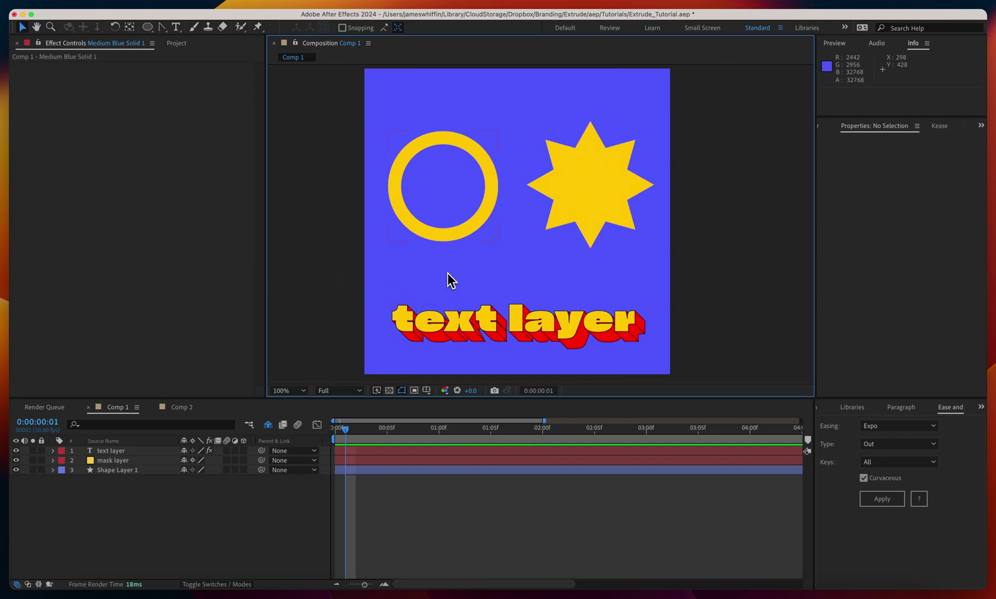
{"action": "left_click", "coordinate": [449, 189]}
{"action": "key", "text": "super+shift+y"}
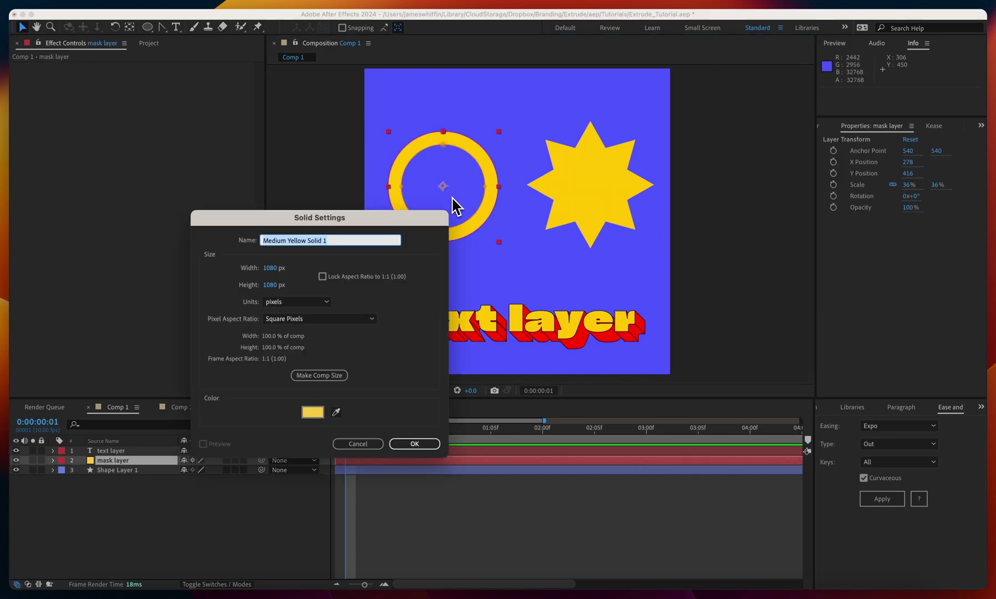
{"action": "key", "text": "Escape"}
{"action": "key", "text": "m"}
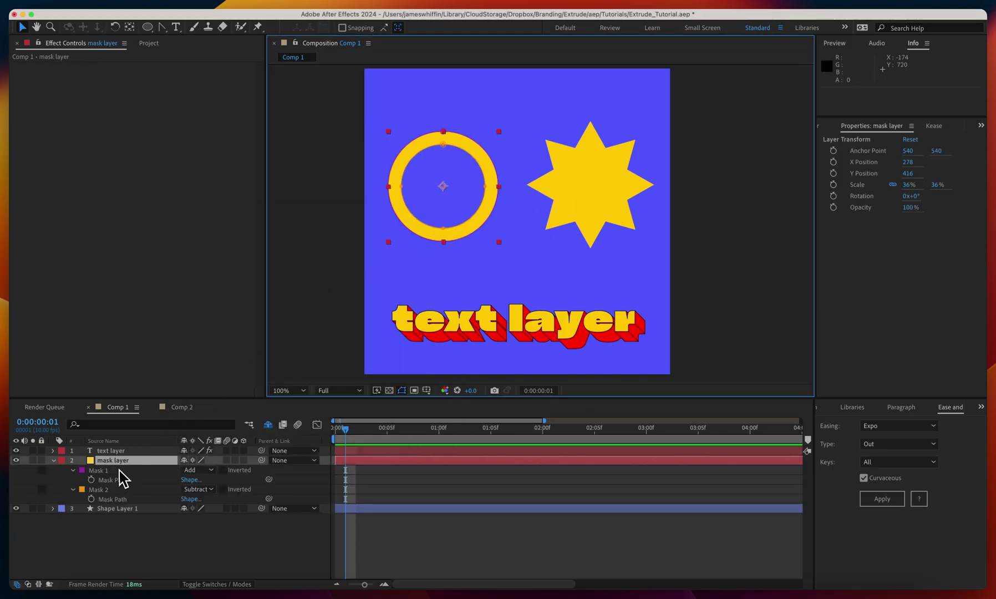
{"action": "left_click", "coordinate": [632, 191]}
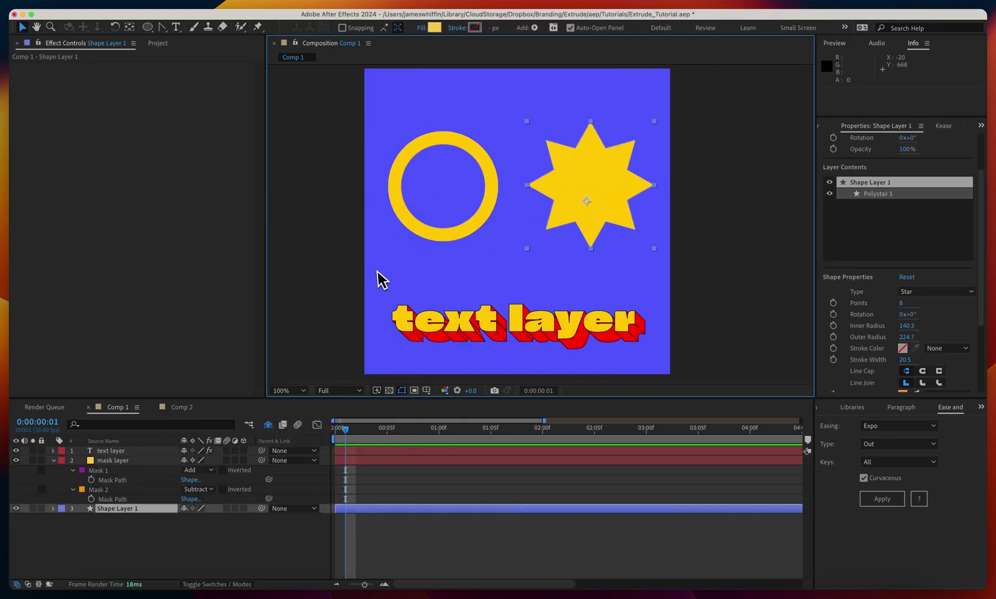
- Copy the Extrude effect from the text layer and paste it onto the ring-shaped mask layer
{"action": "left_click", "coordinate": [432, 317]}
{"action": "left_click", "coordinate": [49, 68]}
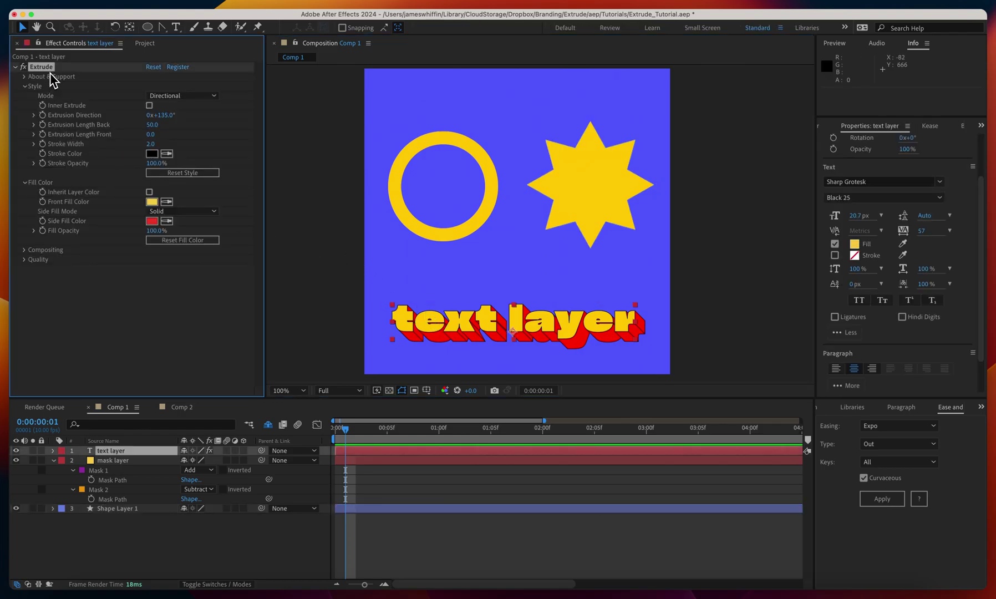
{"action": "left_click", "coordinate": [428, 140]}
{"action": "key", "text": "ctrl+v"}
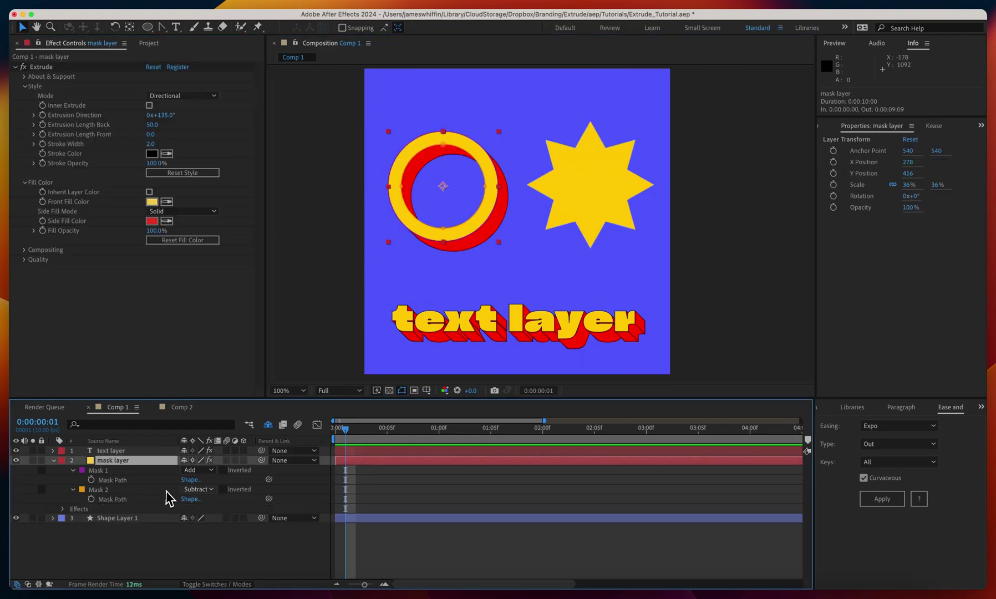
- Try the None mode on Mask 2 of the ring layer and return it to Subtract
{"action": "left_click", "coordinate": [196, 489]}
{"action": "left_click", "coordinate": [200, 502]}
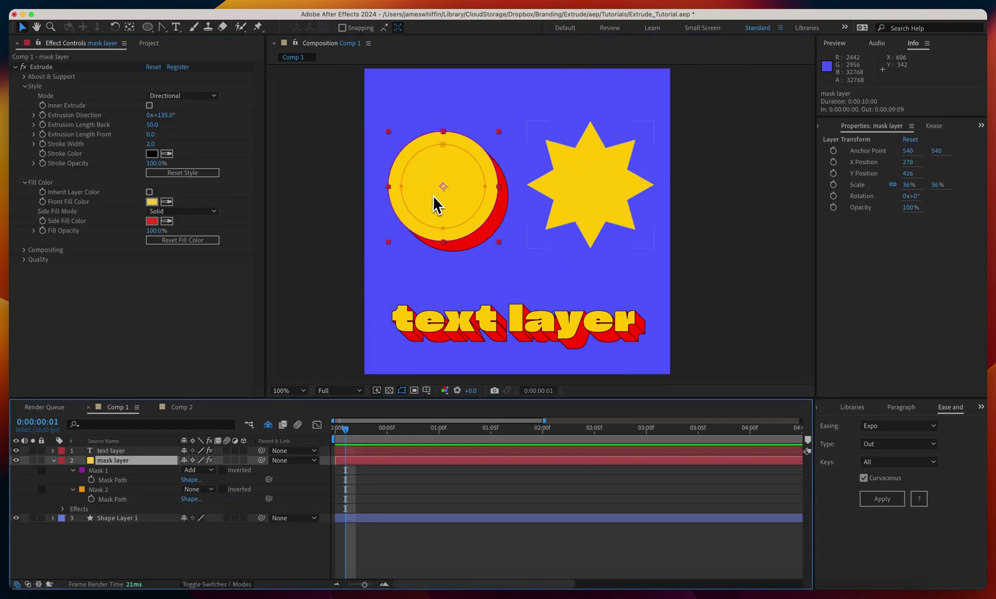
{"action": "left_click", "coordinate": [198, 489]}
{"action": "left_click", "coordinate": [194, 529]}
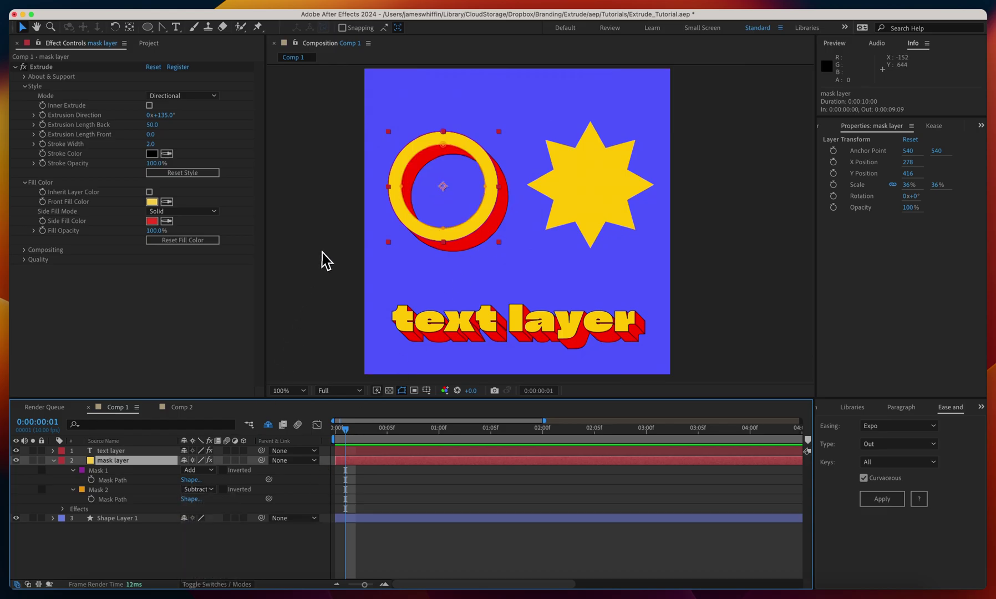
- Apply the Extrude effect to the star shape layer and switch the effect off
{"action": "left_click", "coordinate": [580, 203]}
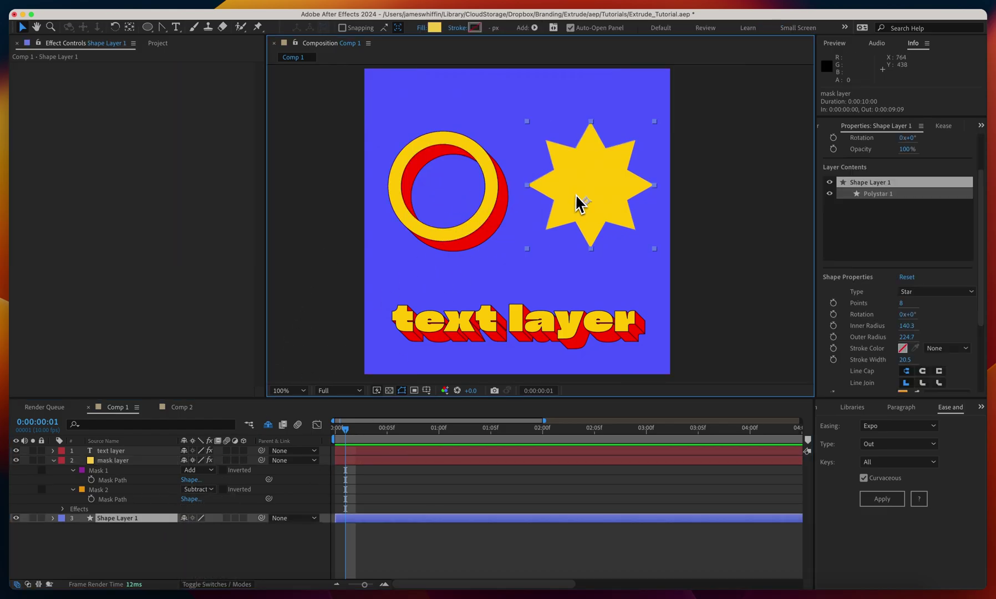
{"action": "key", "text": "super+alt+shift+e"}
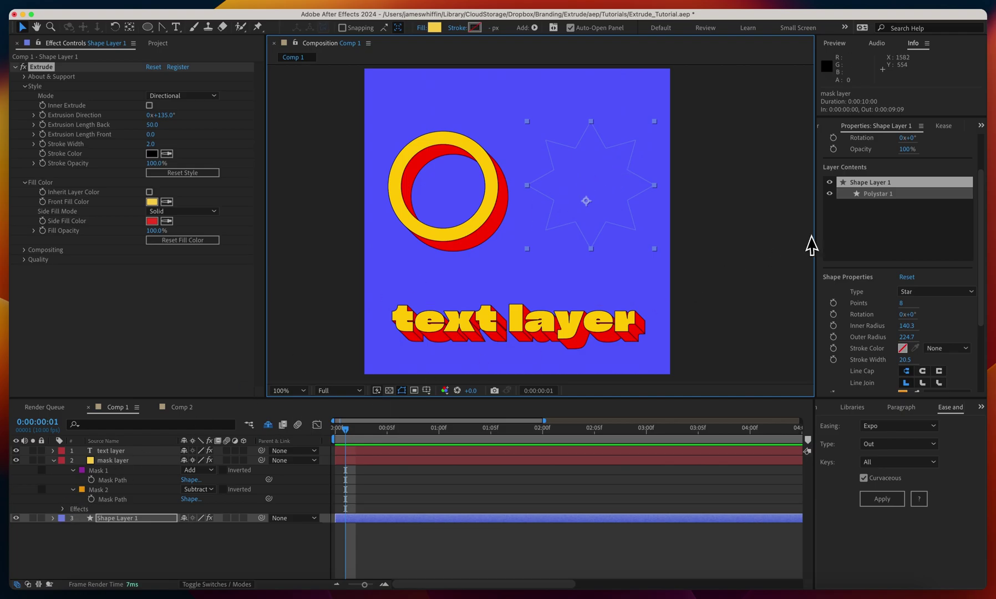
{"action": "left_click", "coordinate": [23, 67]}
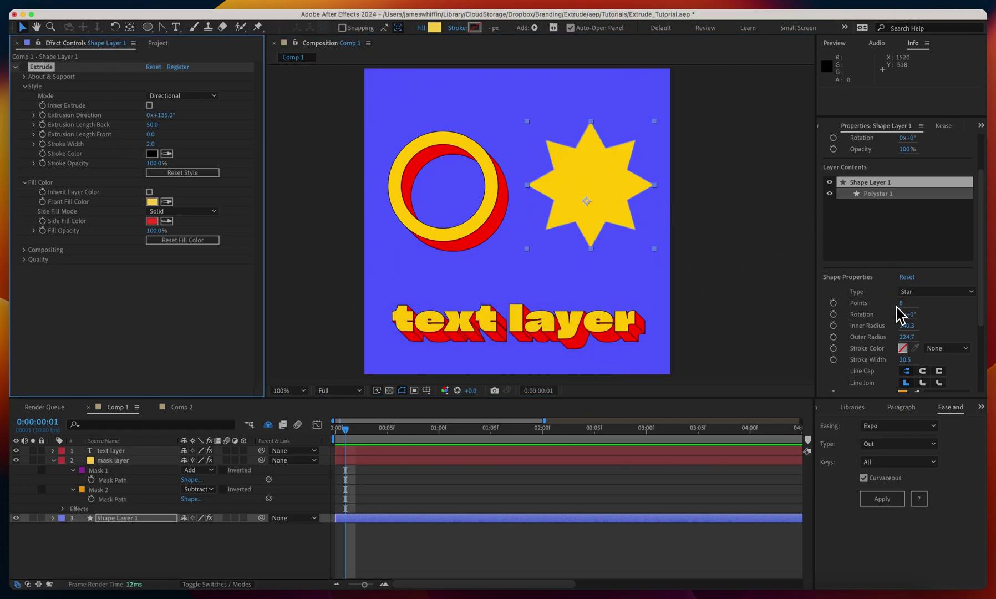
- Convert the star's Polystar Path 1 to a Bezier path and re-enable its Extrude effect
{"action": "left_click", "coordinate": [53, 518]}
{"action": "scroll", "coordinate": [52, 524], "scroll_direction": "down", "scroll_amount": 3}
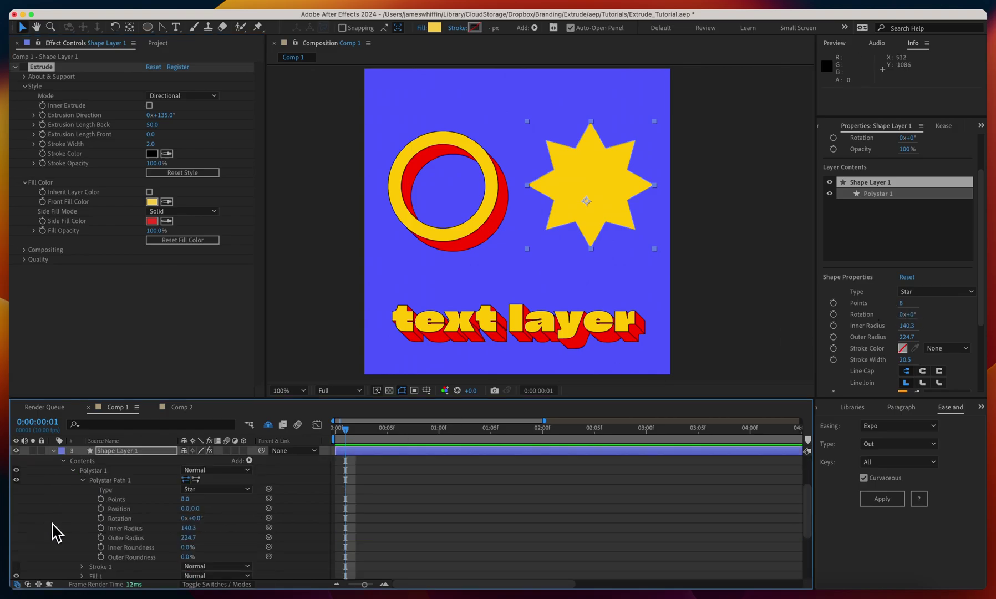
{"action": "right_click", "coordinate": [95, 488]}
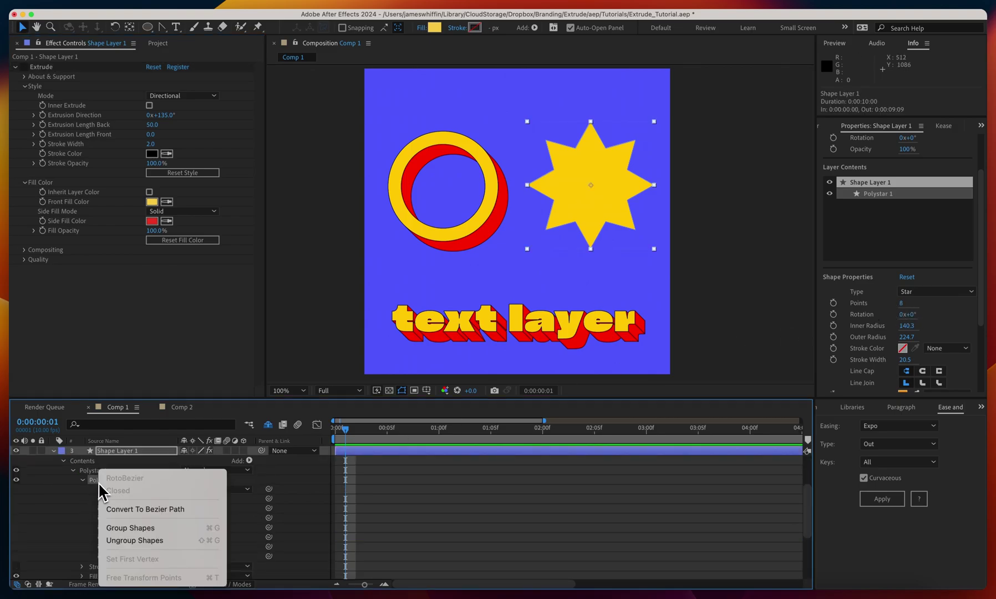
{"action": "left_click", "coordinate": [122, 506]}
{"action": "left_click", "coordinate": [23, 66]}
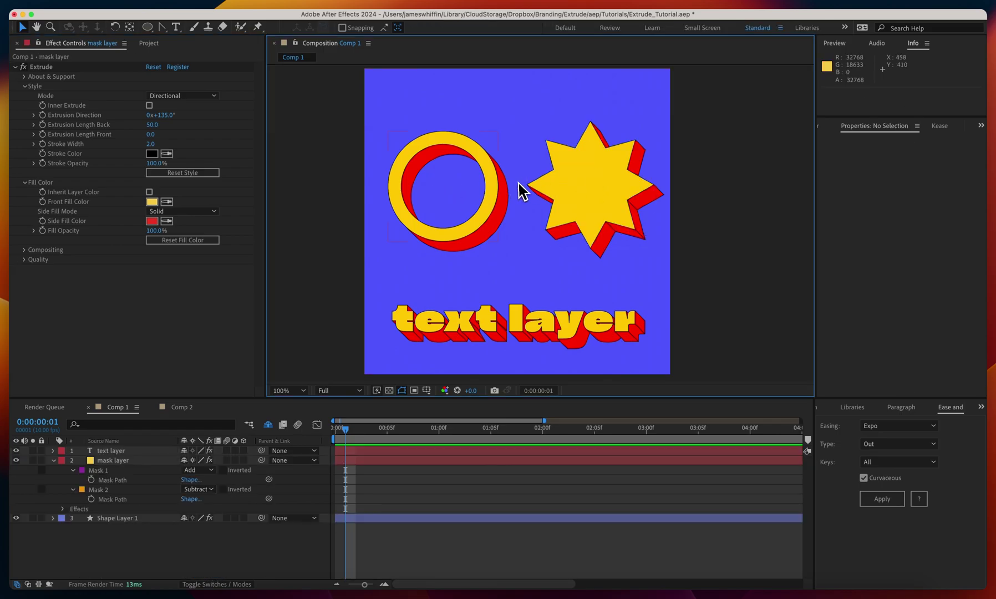
- Turn off continuous rasterization for the mask layer and reveal its Scale property
{"action": "left_click", "coordinate": [486, 189]}
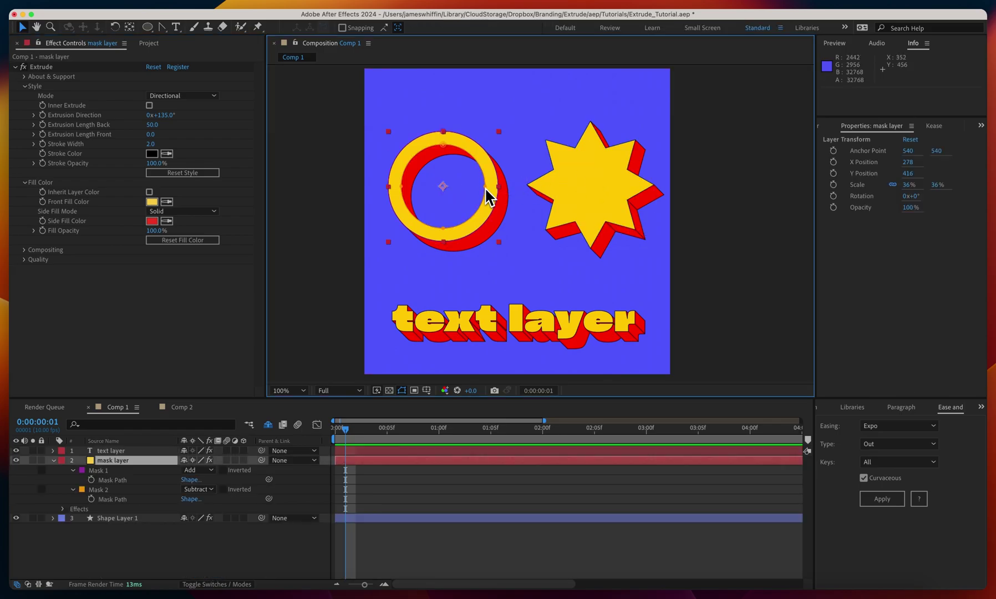
{"action": "left_click", "coordinate": [193, 460]}
{"action": "scroll", "coordinate": [452, 195], "scroll_direction": "up", "scroll_amount": 1}
{"action": "left_click_drag", "start_coordinate": [350, 152], "coordinate": [452, 189]}
{"action": "key", "text": "s"}
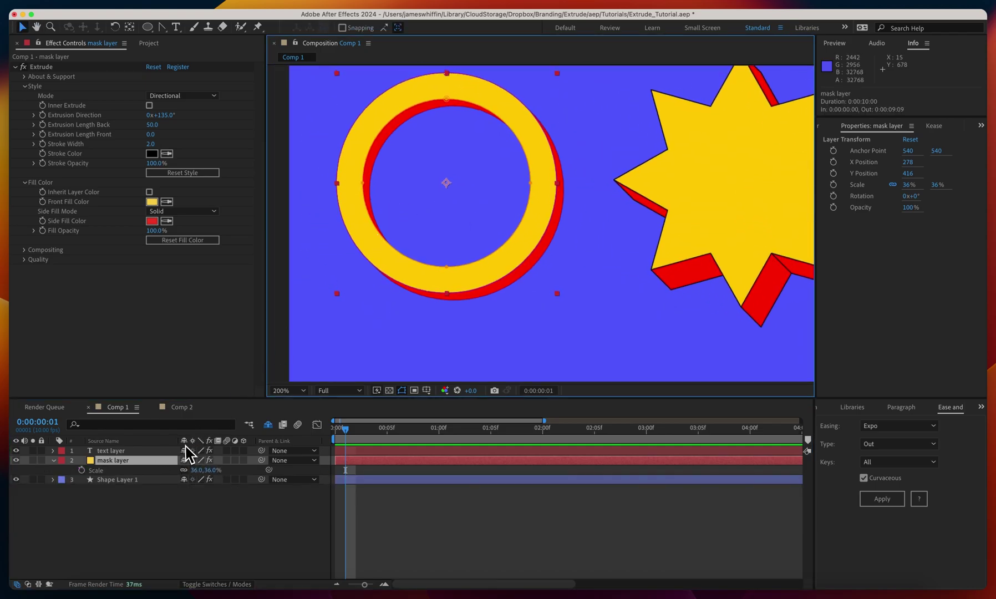
{"action": "left_click", "coordinate": [435, 222]}
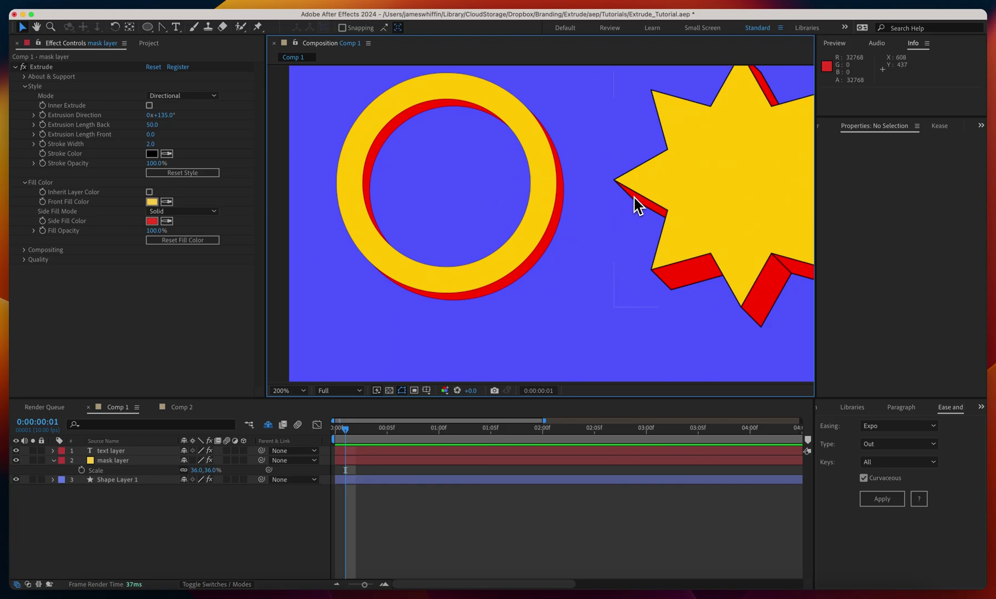
{"action": "left_click", "coordinate": [453, 249]}
{"action": "scroll", "coordinate": [332, 224], "scroll_direction": "down", "scroll_amount": 2}
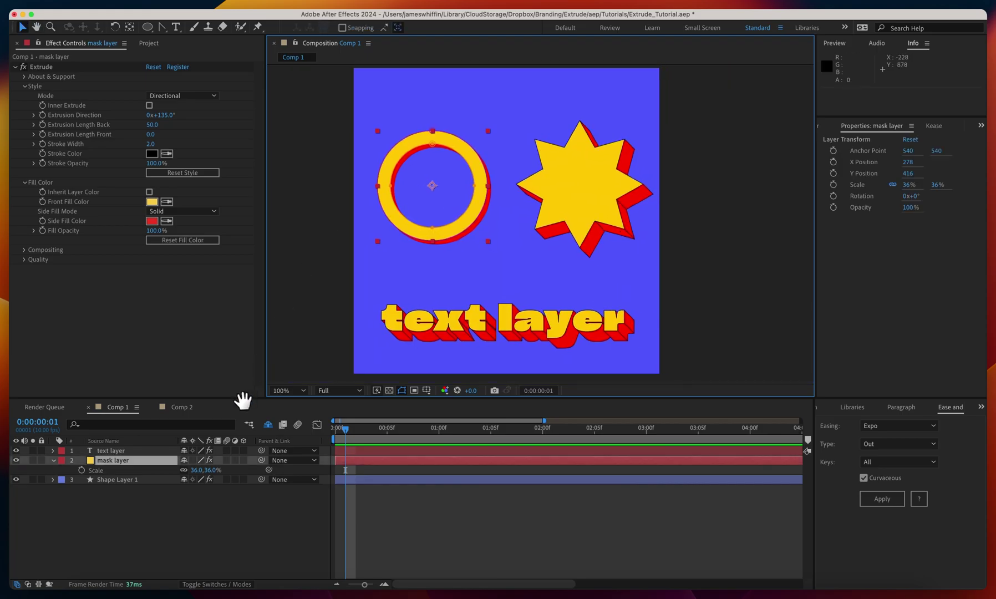
- Scale the mask layer to 150% and move the ring to about -234, 432 to compare its edges with the star
{"action": "left_click", "coordinate": [198, 469]}
{"action": "type", "text": "150"}
{"action": "key", "text": "Return"}
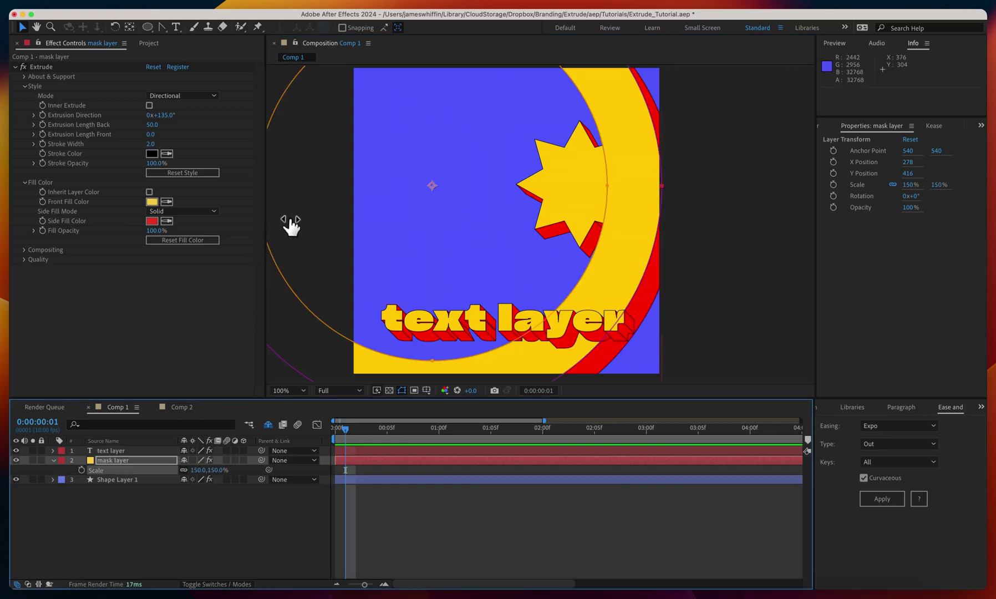
{"action": "left_click_drag", "start_coordinate": [627, 186], "coordinate": [479, 196]}
{"action": "scroll", "coordinate": [479, 196], "scroll_direction": "up", "scroll_amount": 2}
{"action": "left_click", "coordinate": [601, 318]}
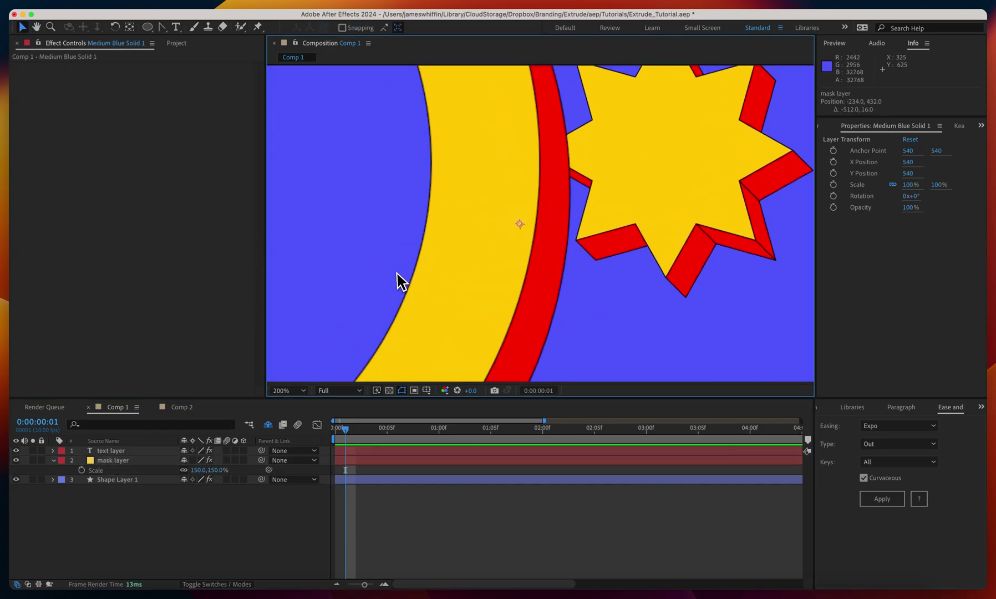
- Turn on continuous rasterization for the mask layer and reduce its scale to 30%
{"action": "left_click", "coordinate": [193, 461]}
{"action": "scroll", "coordinate": [400, 293], "scroll_direction": "down", "scroll_amount": 1}
{"action": "key", "text": "."}
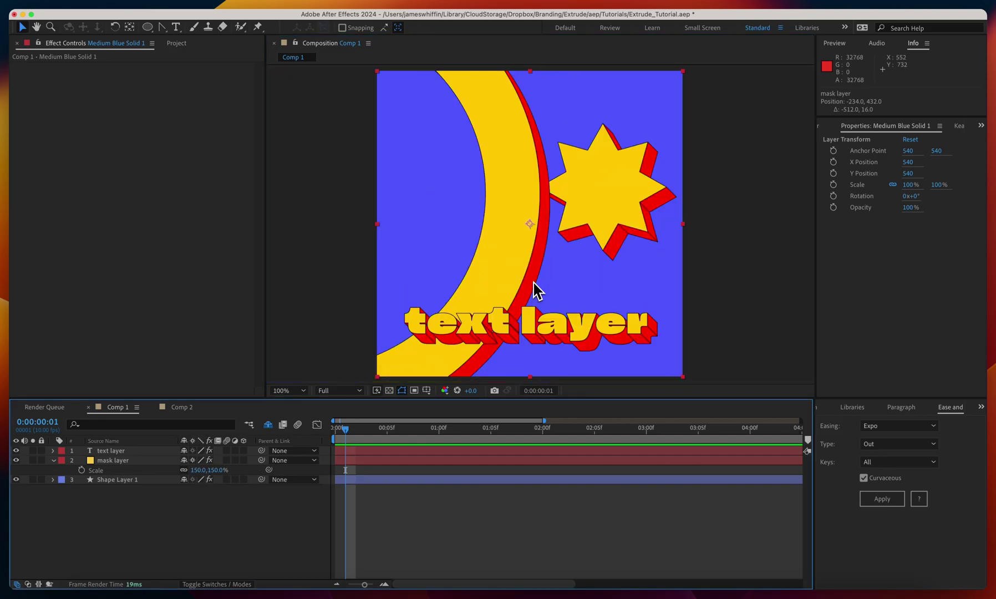
{"action": "left_click", "coordinate": [117, 460]}
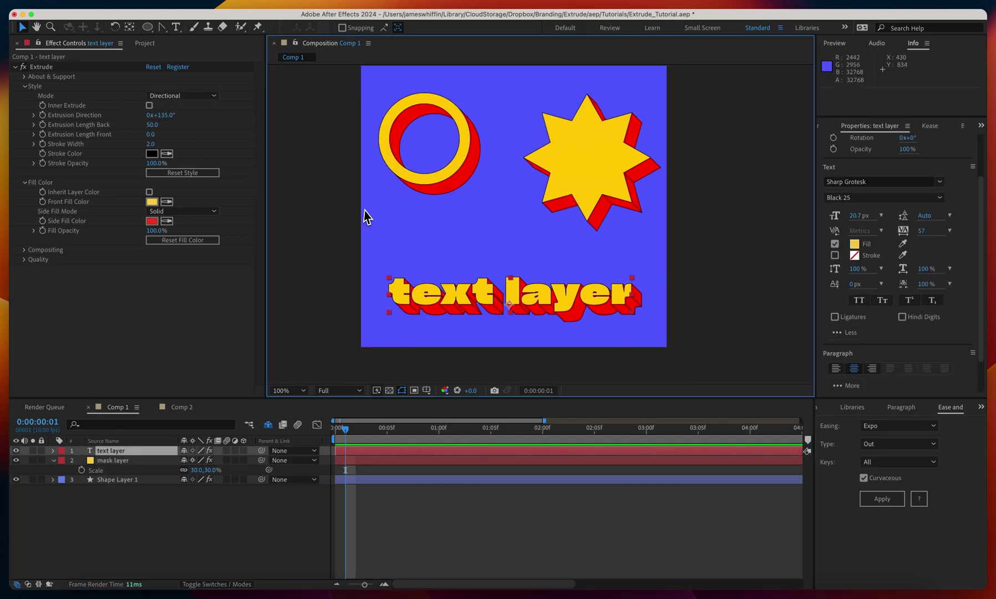
- Try a different Extrusion Direction angle on the text layer's Extrude effect and undo the change
{"action": "key", "text": "space"}
{"action": "key", "text": "."}
{"action": "left_click_drag", "start_coordinate": [481, 275], "coordinate": [559, 235]}
{"action": "key", "text": "space"}
{"action": "key", "text": "v"}
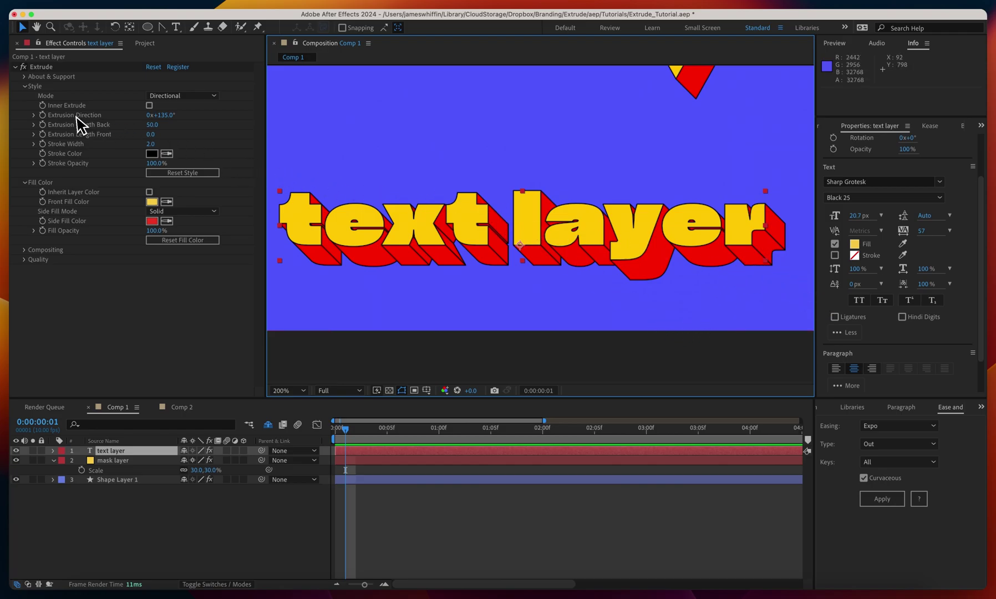
{"action": "left_click", "coordinate": [34, 115]}
{"action": "mouse_move", "coordinate": [166, 116]}
{"action": "left_mouse_down"}
{"action": "mouse_move", "coordinate": [195, 119]}
{"action": "mouse_move", "coordinate": [154, 118]}
{"action": "mouse_move", "coordinate": [175, 118]}
{"action": "left_mouse_up"}
{"action": "key", "text": "super+z"}
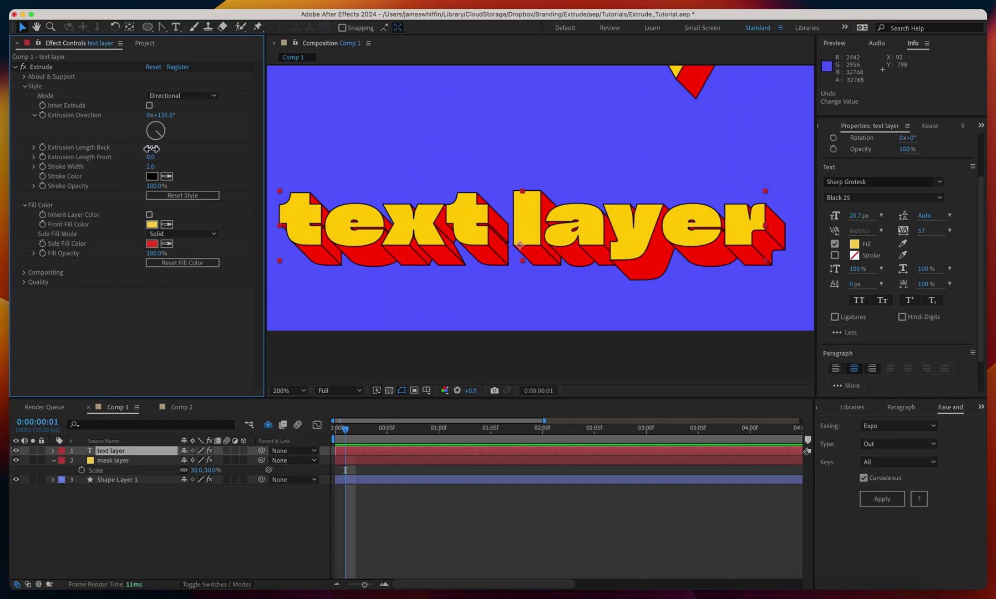
- Set the text layer's Extrude mode to Vanishing and move its vanishing point to about 560, 1032, below the text
{"action": "left_click", "coordinate": [182, 96]}
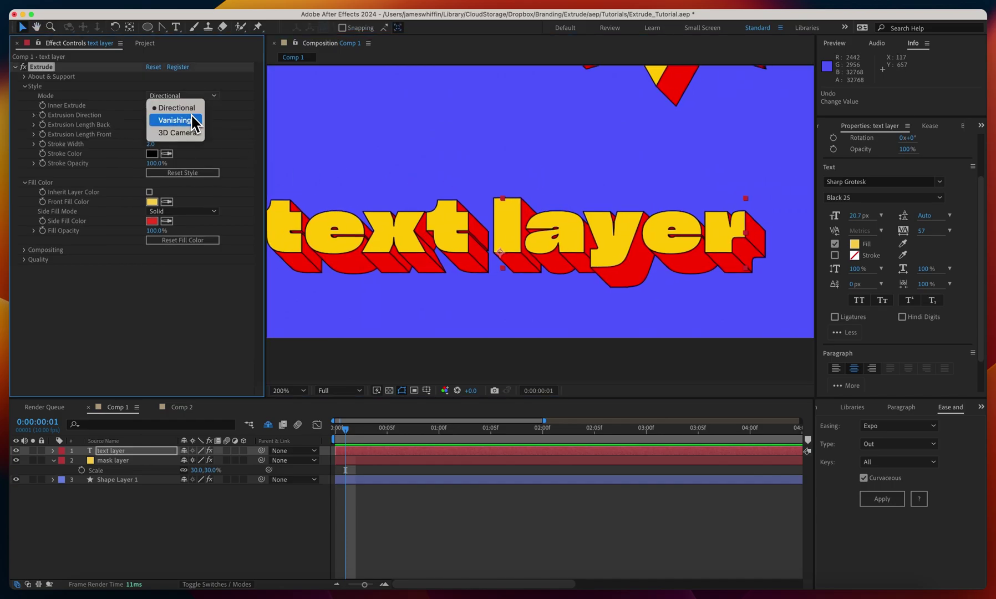
{"action": "left_click", "coordinate": [192, 117]}
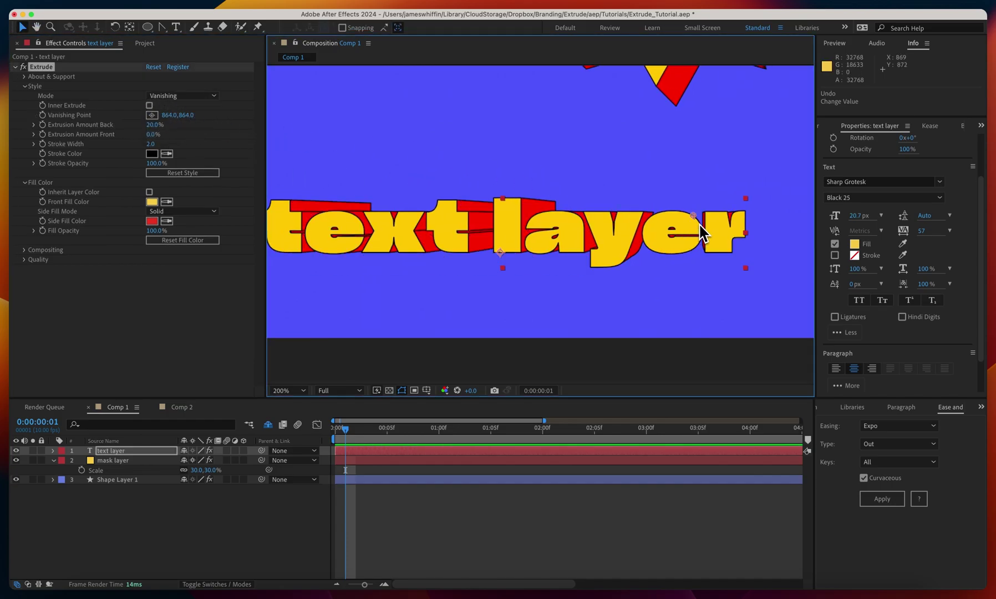
{"action": "left_click_drag", "start_coordinate": [693, 215], "coordinate": [520, 311]}
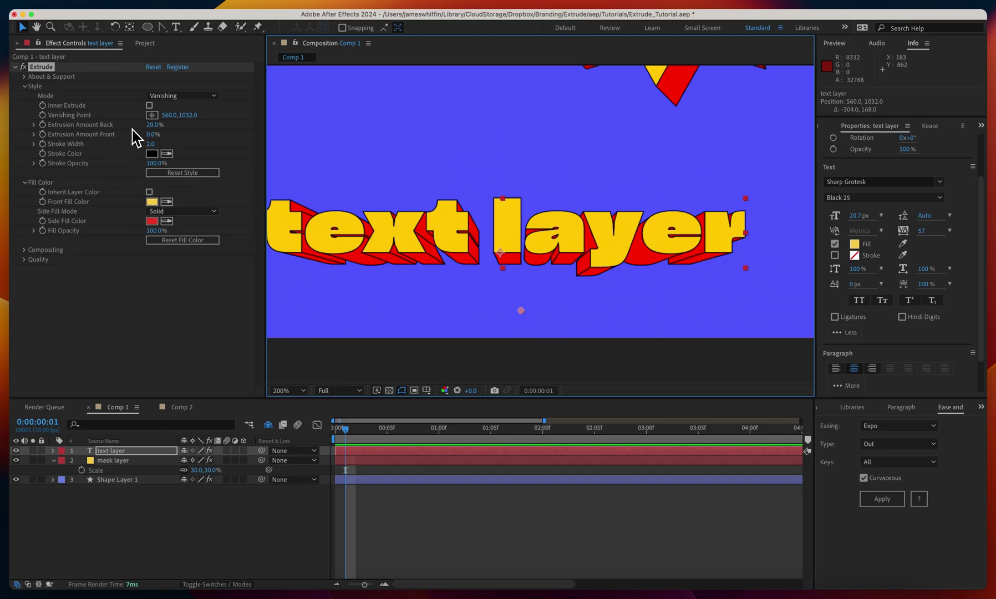
- Try other back and front extrusion amounts on the text layer and undo the changes
{"action": "left_click_drag", "start_coordinate": [152, 125], "coordinate": [244, 130]}
{"action": "left_click_drag", "start_coordinate": [153, 134], "coordinate": [10, 135]}
{"action": "key", "text": "cmd+z"}
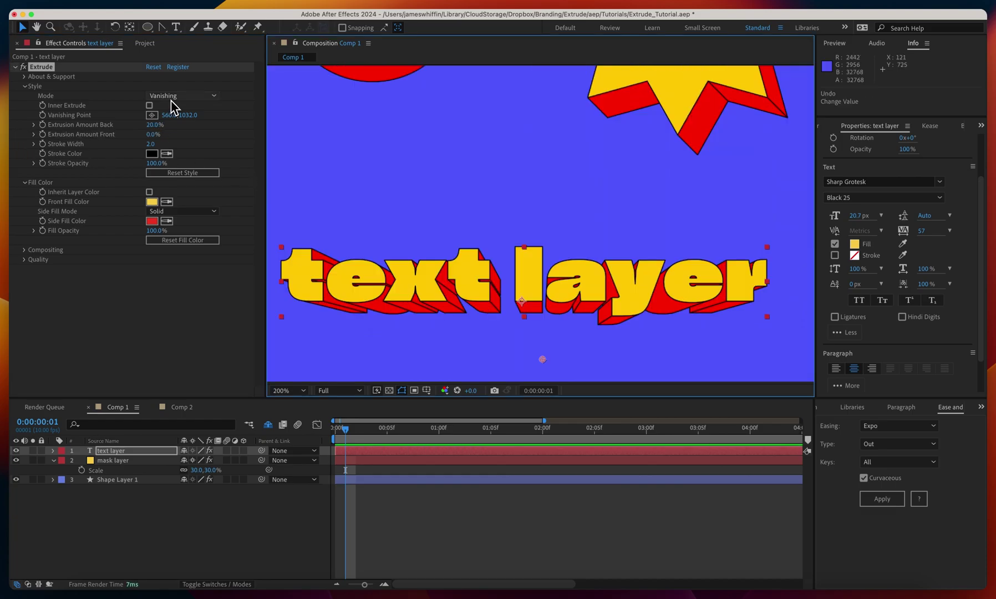
- Set the text layer's Extrude mode to 3D Camera
{"action": "left_click", "coordinate": [179, 96]}
{"action": "left_click", "coordinate": [177, 134]}
{"action": "key", "text": "comma"}
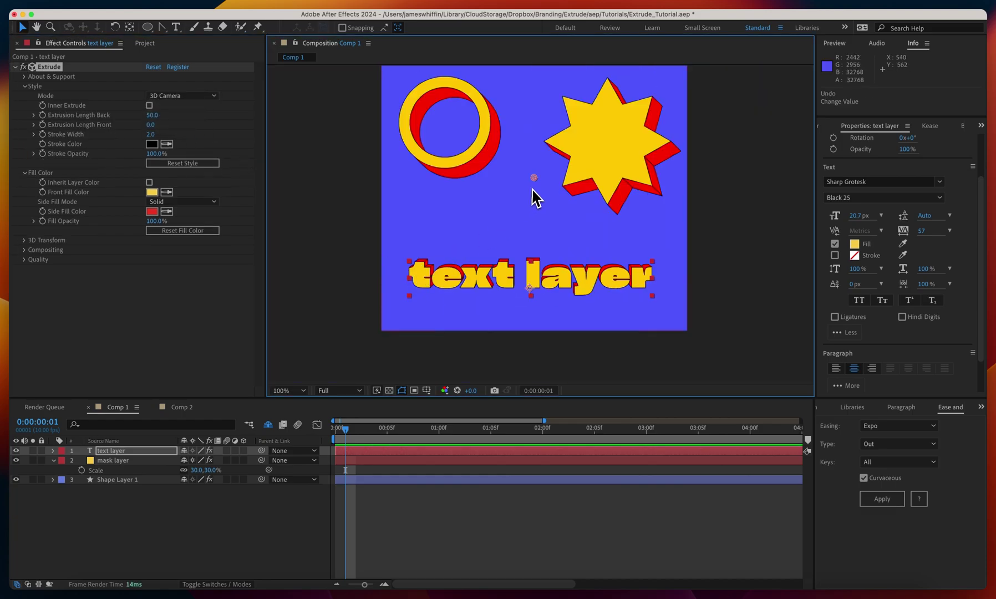
- Reposition the text layer in the composition to about 505, 925
{"action": "left_click", "coordinate": [290, 257]}
{"action": "left_click_drag", "start_coordinate": [341, 247], "coordinate": [314, 286]}
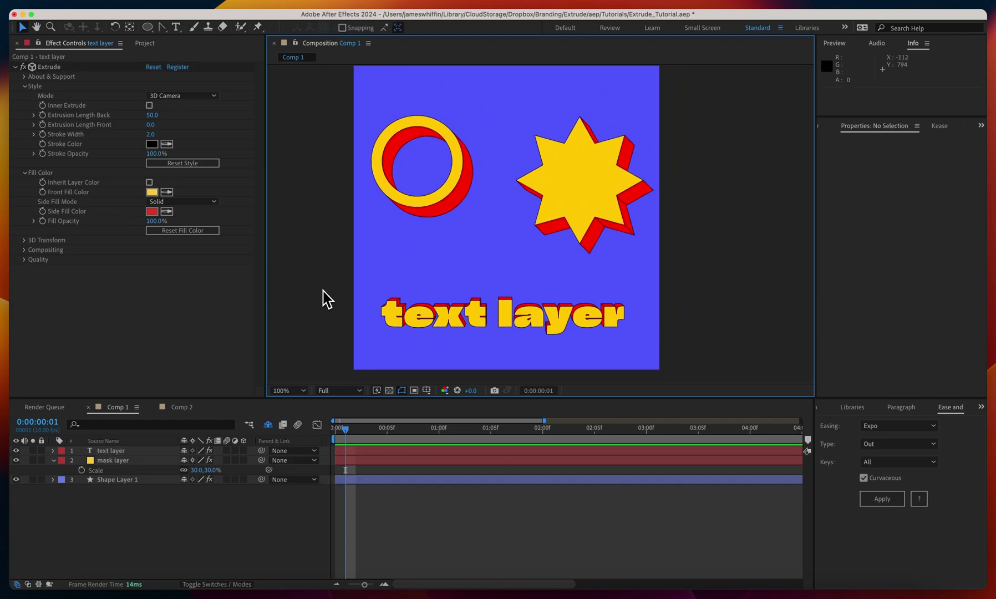
{"action": "left_click", "coordinate": [412, 322]}
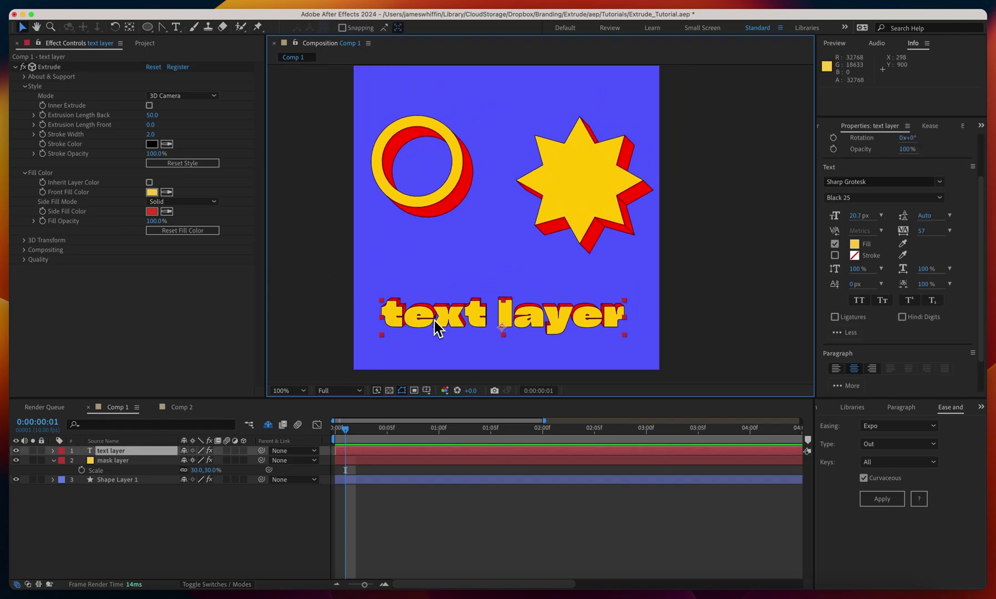
{"action": "mouse_move", "coordinate": [439, 327]}
{"action": "left_mouse_down"}
{"action": "mouse_move", "coordinate": [503, 235]}
{"action": "mouse_move", "coordinate": [494, 141]}
{"action": "mouse_move", "coordinate": [444, 105]}
{"action": "mouse_move", "coordinate": [378, 114]}
{"action": "mouse_move", "coordinate": [333, 186]}
{"action": "mouse_move", "coordinate": [369, 264]}
{"action": "mouse_move", "coordinate": [452, 302]}
{"action": "mouse_move", "coordinate": [581, 196]}
{"action": "mouse_move", "coordinate": [535, 210]}
{"action": "mouse_move", "coordinate": [432, 318]}
{"action": "left_mouse_up"}
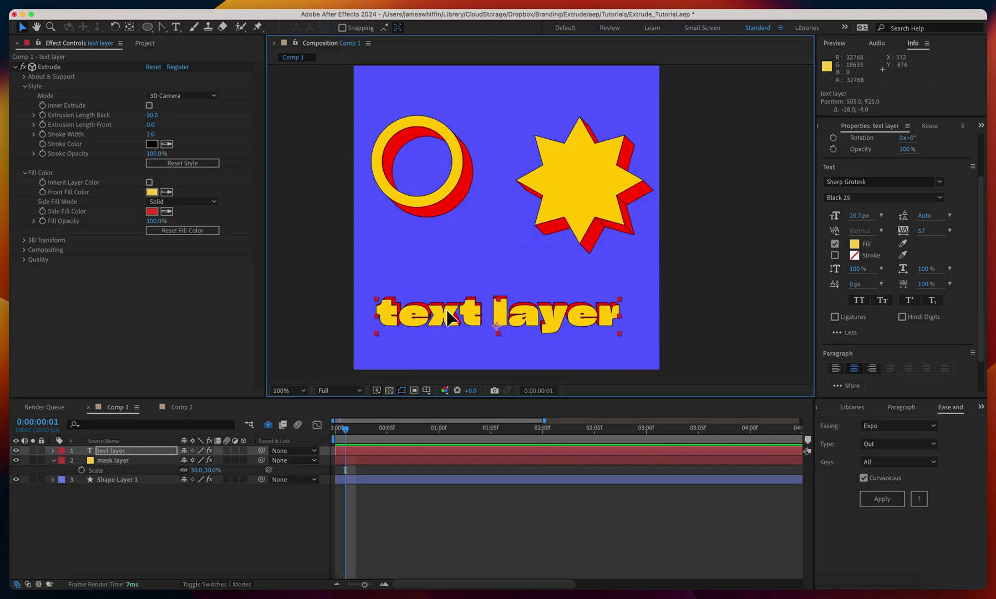
- Set up a parent null in the 3D Transform settings of the text layer's Extrude effect
{"action": "left_click", "coordinate": [18, 243]}
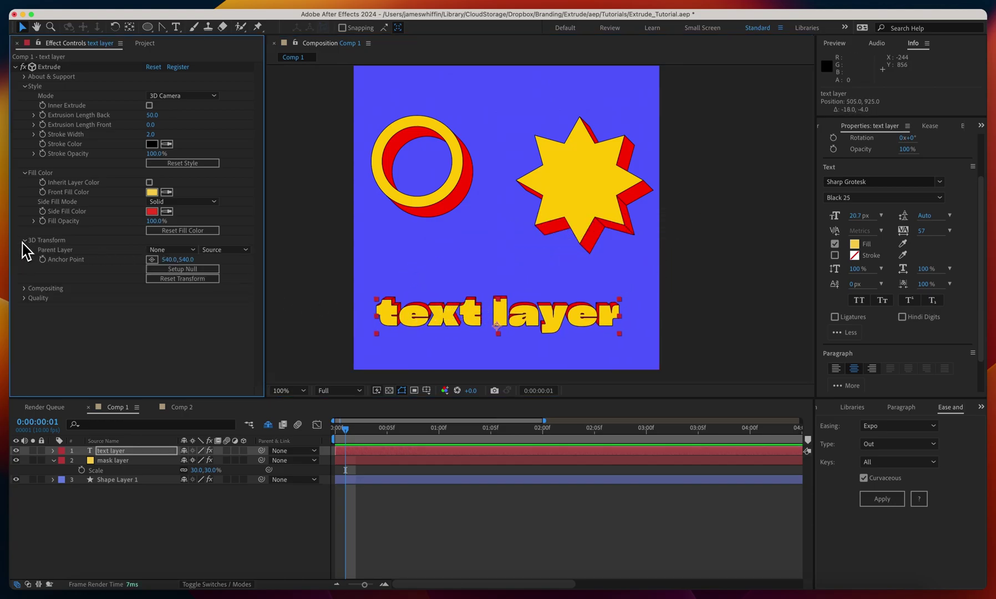
{"action": "left_click", "coordinate": [168, 269]}
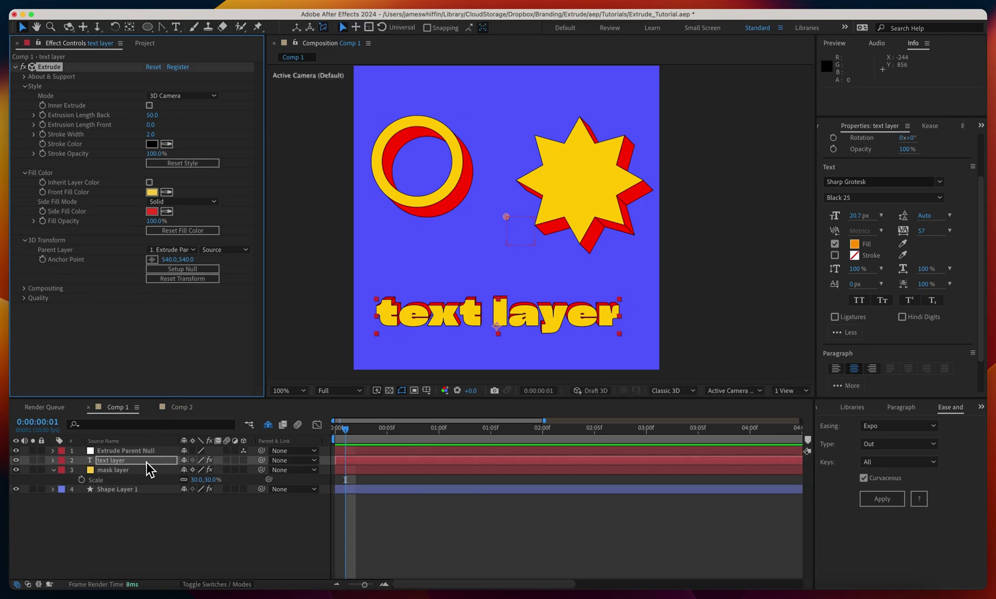
- Reveal the parent null's rotation properties, try a Y rotation on it and undo the change
{"action": "key", "text": "r"}
{"action": "left_click_drag", "start_coordinate": [195, 479], "coordinate": [219, 479]}
{"action": "key", "text": "super+z"}
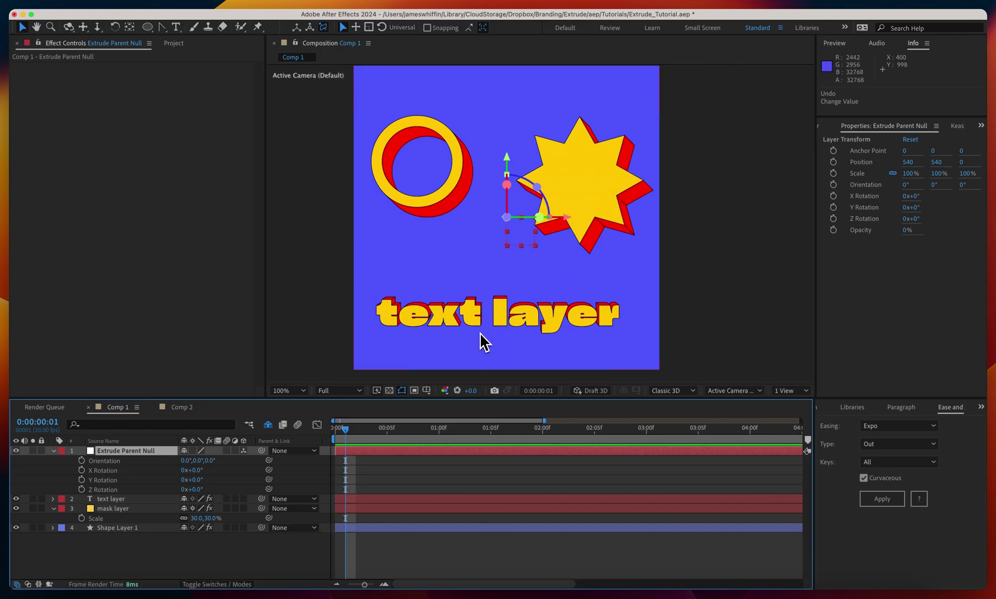
- Collapse the parent null's rotation properties and select the text layer
{"action": "left_click", "coordinate": [53, 477]}
{"action": "left_click", "coordinate": [54, 450]}
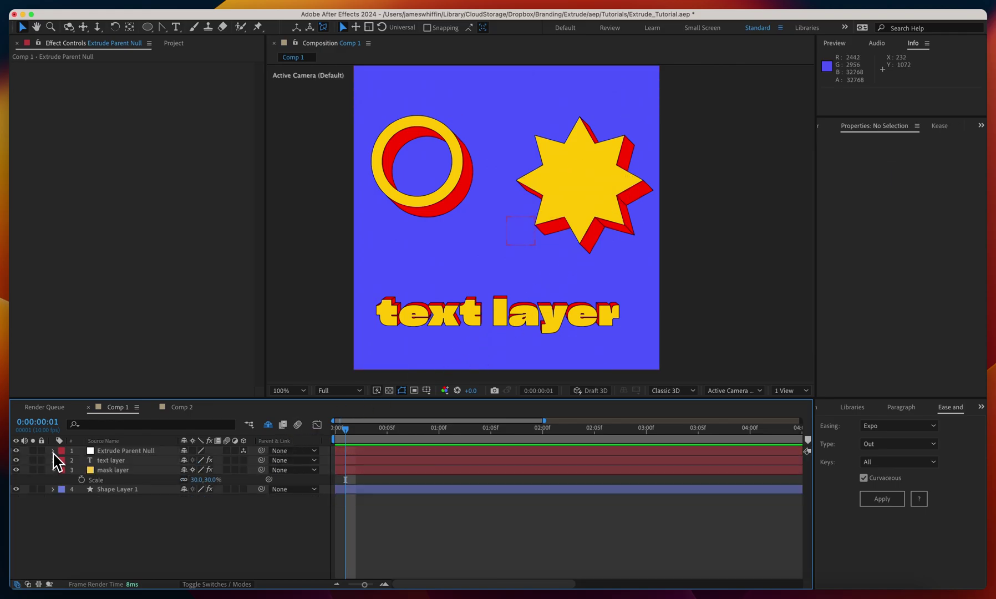
{"action": "left_click", "coordinate": [108, 460]}
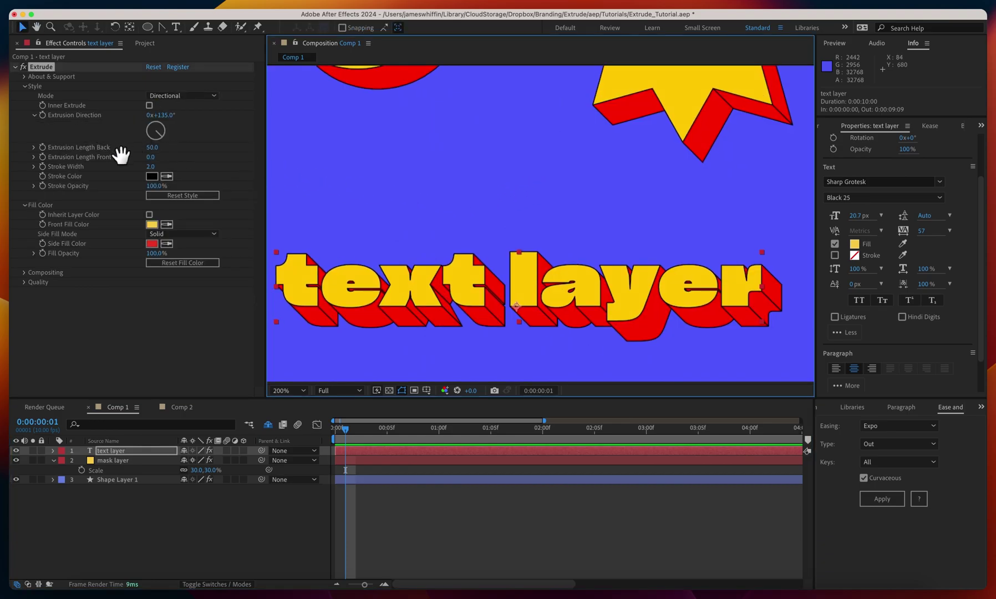
- Try an Extrusion Length Back of 0 and a different Extrusion Direction on the text layer, and undo both changes
{"action": "left_click", "coordinate": [152, 147]}
{"action": "type", "text": "0"}
{"action": "key", "text": "Return"}
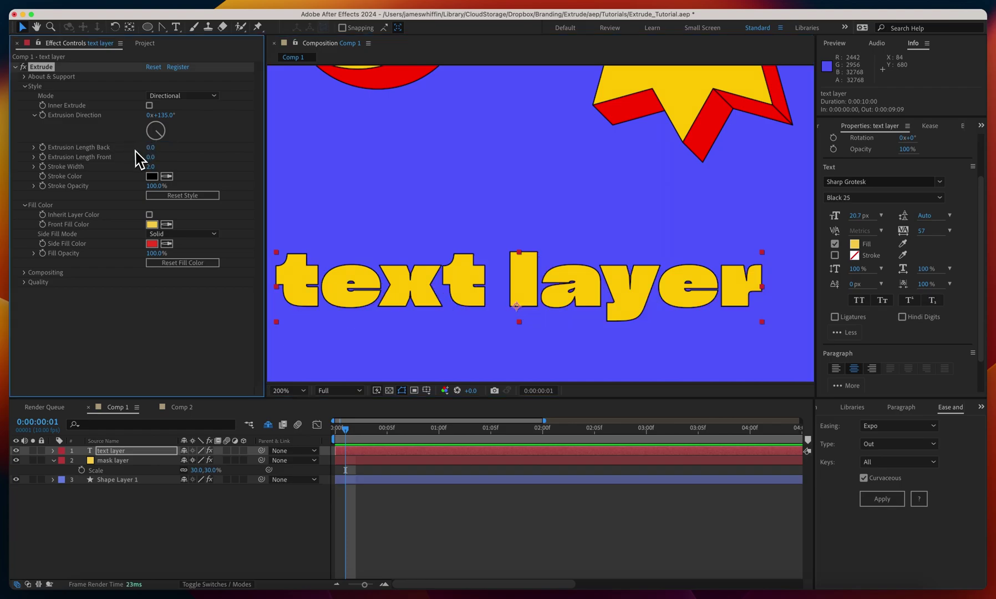
{"action": "mouse_move", "coordinate": [360, 225]}
{"action": "left_mouse_down"}
{"action": "mouse_move", "coordinate": [371, 222]}
{"action": "mouse_move", "coordinate": [354, 220]}
{"action": "left_mouse_up"}
{"action": "left_click_drag", "start_coordinate": [165, 115], "coordinate": [258, 119]}
{"action": "key", "text": "super+z"}
{"action": "key", "text": "super+z"}
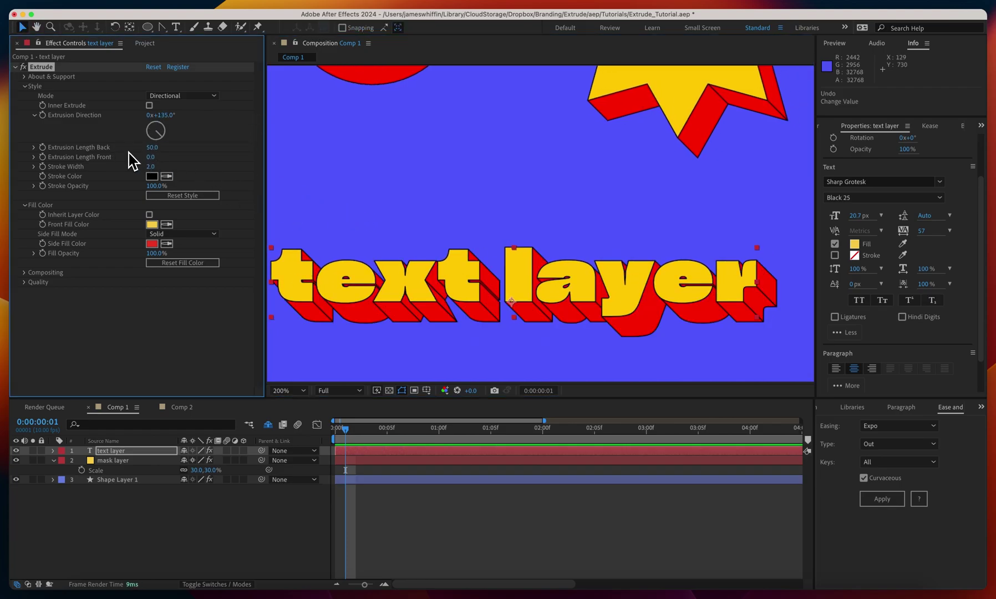
- Try an Extrusion Direction of 142° with an Extrusion Length Front of -50 and vary the direction further
{"action": "mouse_move", "coordinate": [162, 115]}
{"action": "left_mouse_down"}
{"action": "mouse_move", "coordinate": [222, 114]}
{"action": "mouse_move", "coordinate": [156, 116]}
{"action": "left_mouse_up"}
{"action": "left_click", "coordinate": [150, 157]}
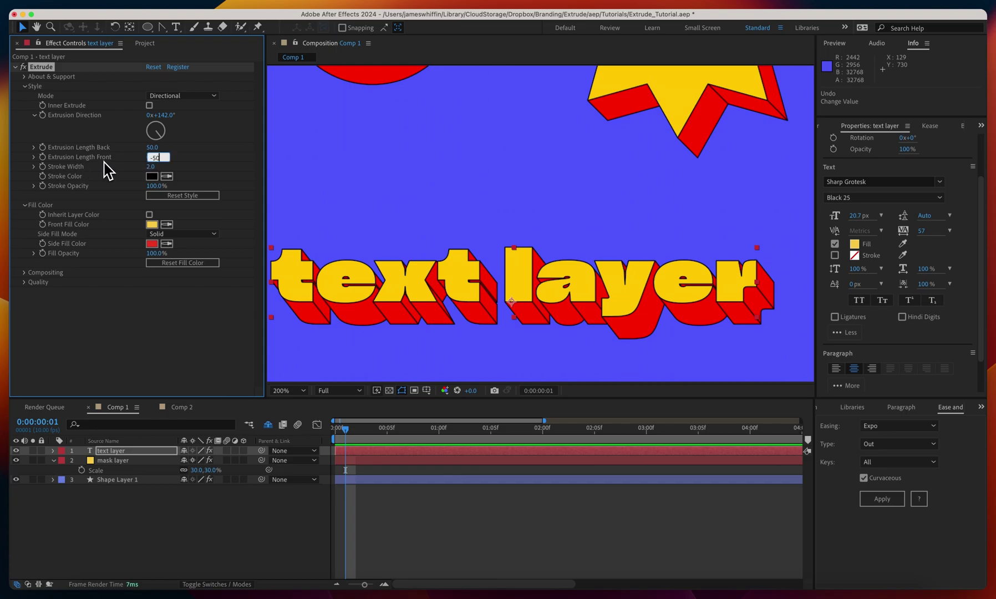
{"action": "key", "text": "Return"}
{"action": "left_click_drag", "start_coordinate": [158, 116], "coordinate": [234, 117]}
- Set the Extrusion Length Back to 0 and vary the Extrusion Direction using only the front extrusion
{"action": "left_click", "coordinate": [149, 148]}
{"action": "type", "text": "0"}
{"action": "key", "text": "Return"}
{"action": "left_click_drag", "start_coordinate": [160, 116], "coordinate": [127, 134]}
{"action": "scroll", "coordinate": [333, 168], "scroll_direction": "left", "scroll_amount": 3}
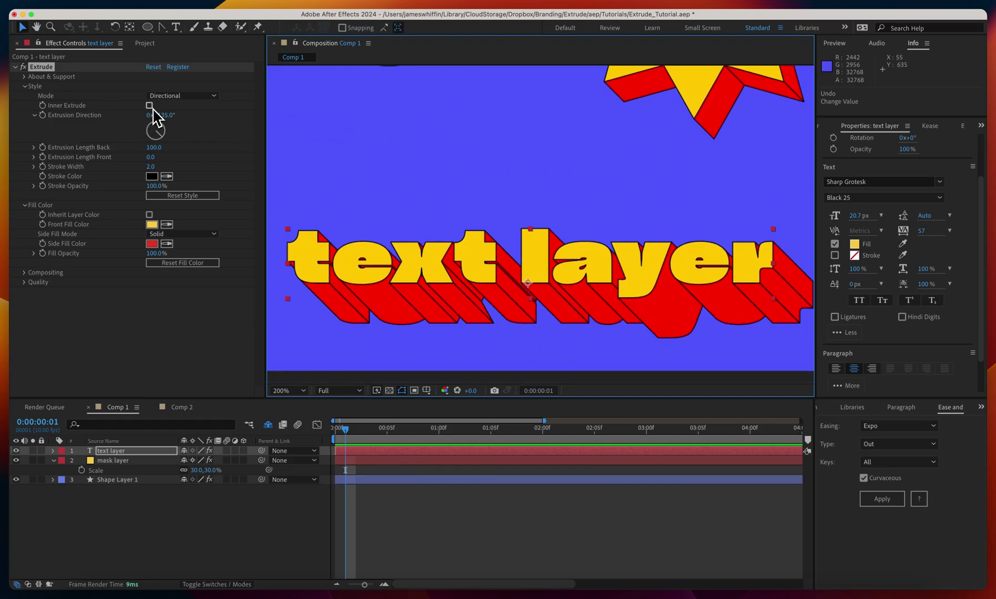
- Turn on Inner Extrude for the text layer and reduce its Extrusion Length Back
{"action": "left_click", "coordinate": [150, 106]}
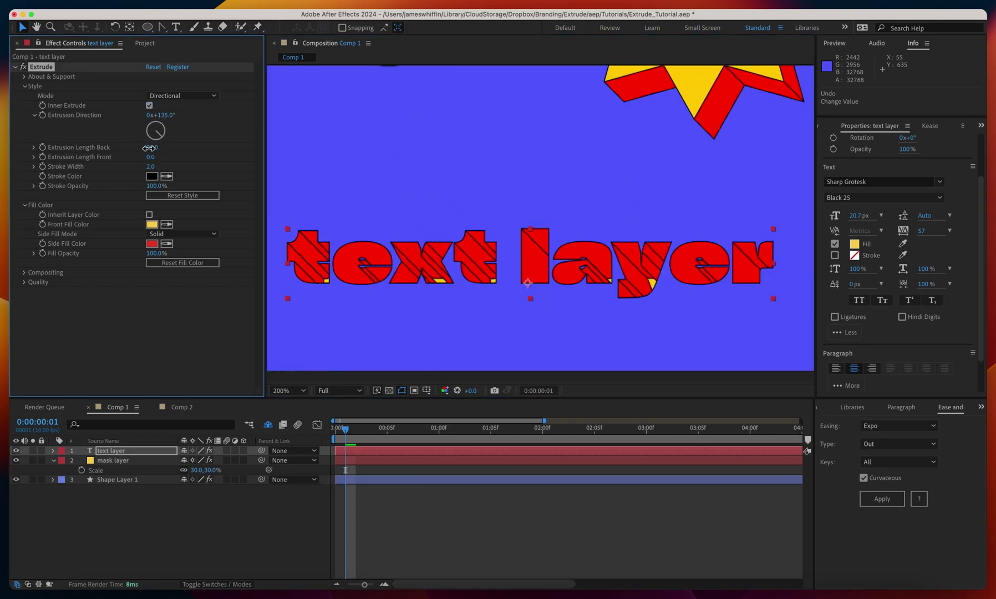
{"action": "mouse_move", "coordinate": [149, 148]}
{"action": "left_mouse_down"}
{"action": "mouse_move", "coordinate": [166, 148]}
{"action": "mouse_move", "coordinate": [131, 149]}
{"action": "left_mouse_up"}
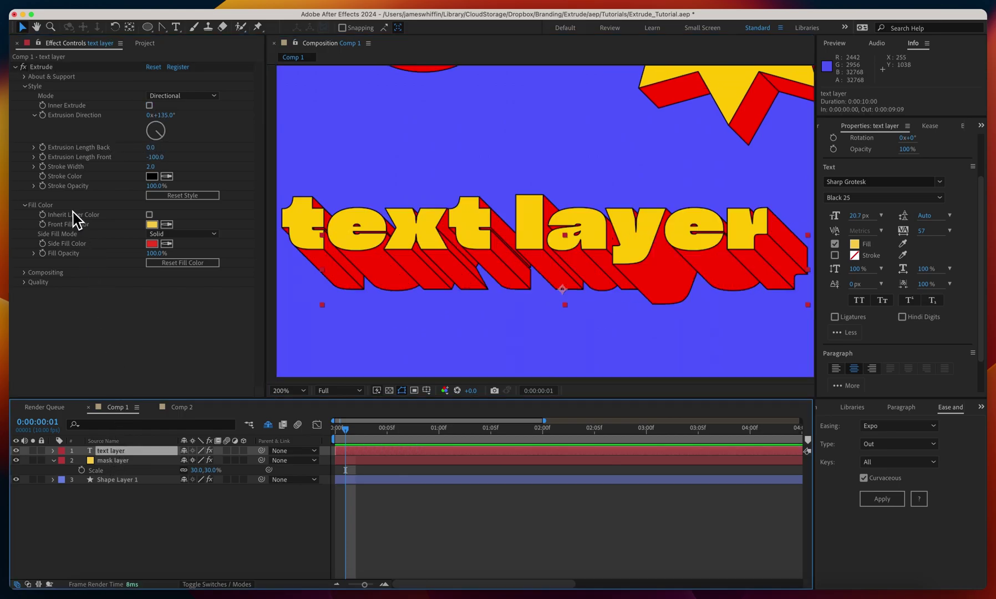
- Add the expression effect("Extrude")("Extrusion Length Front") > 0 ? true : false; to Inner Extrude
{"action": "left_click", "coordinate": [42, 106], "text": "alt"}
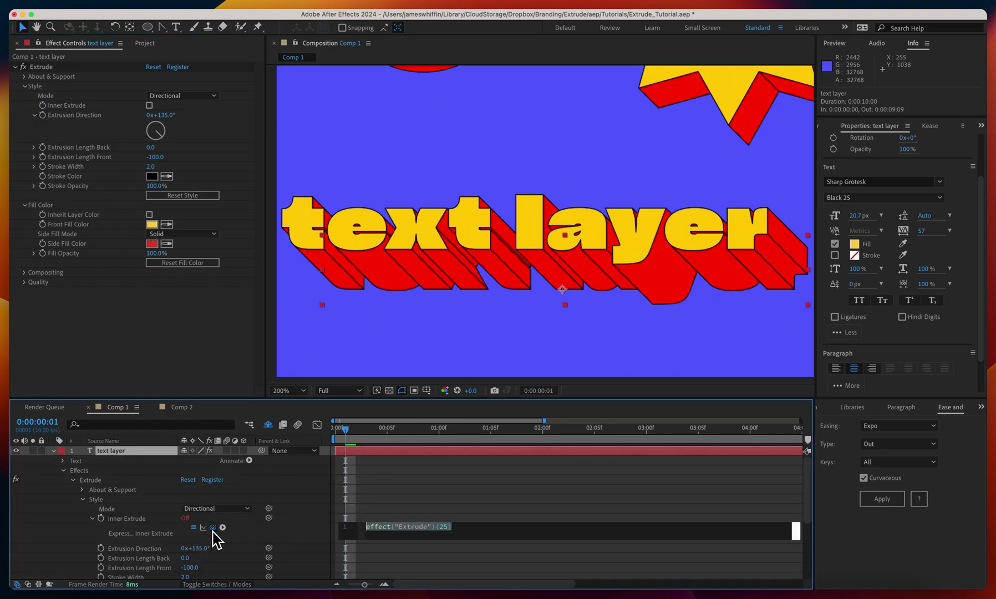
{"action": "left_click_drag", "start_coordinate": [213, 528], "coordinate": [93, 163]}
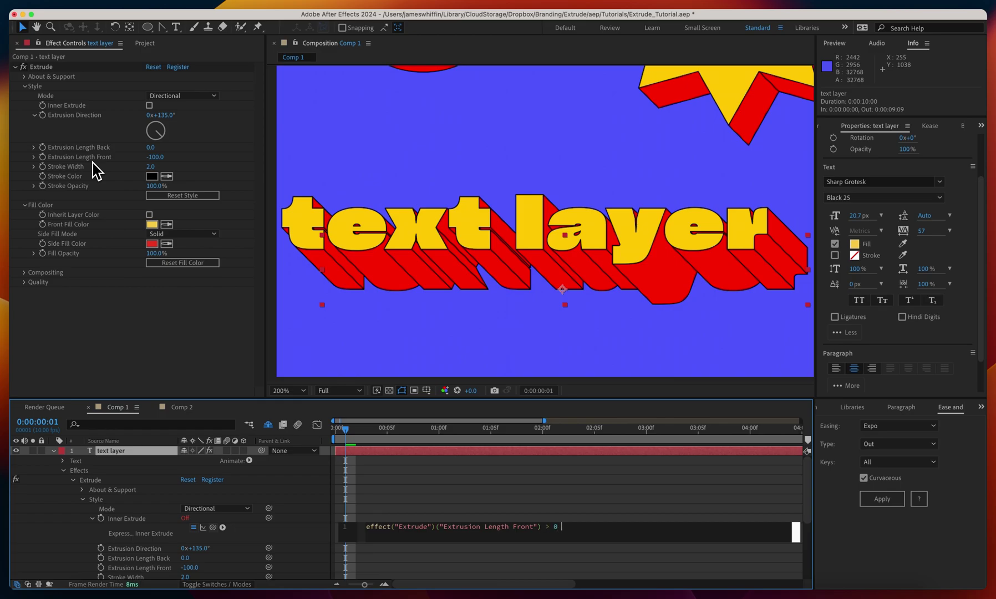
{"action": "type", "text": "> 0 ? true : false;"}
{"action": "left_click", "coordinate": [129, 444]}
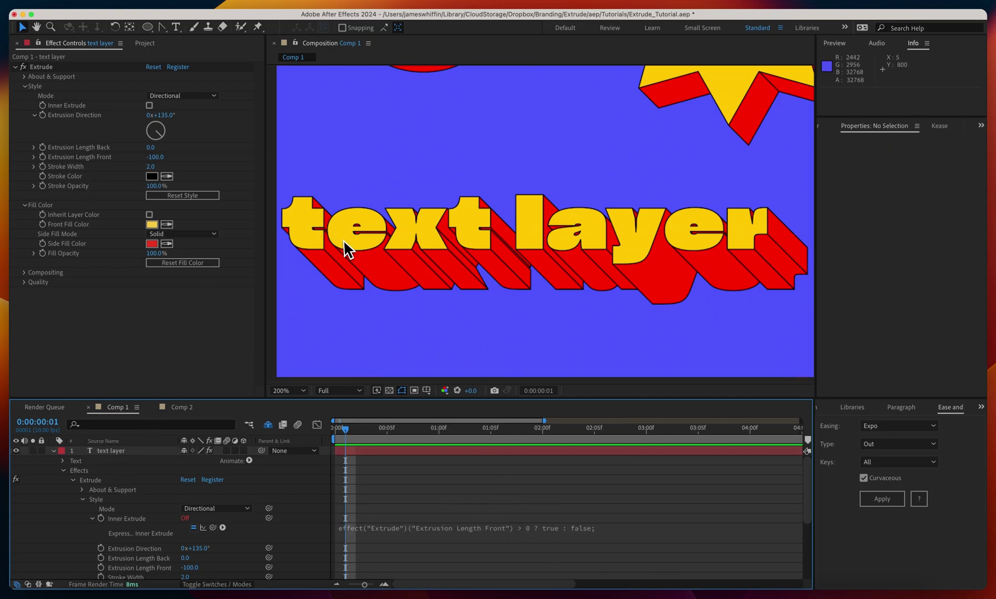
- Test the Inner Extrude expression by raising the Extrusion Length Front to 9 and lowering it again
{"action": "left_click_drag", "start_coordinate": [155, 160], "coordinate": [217, 163]}
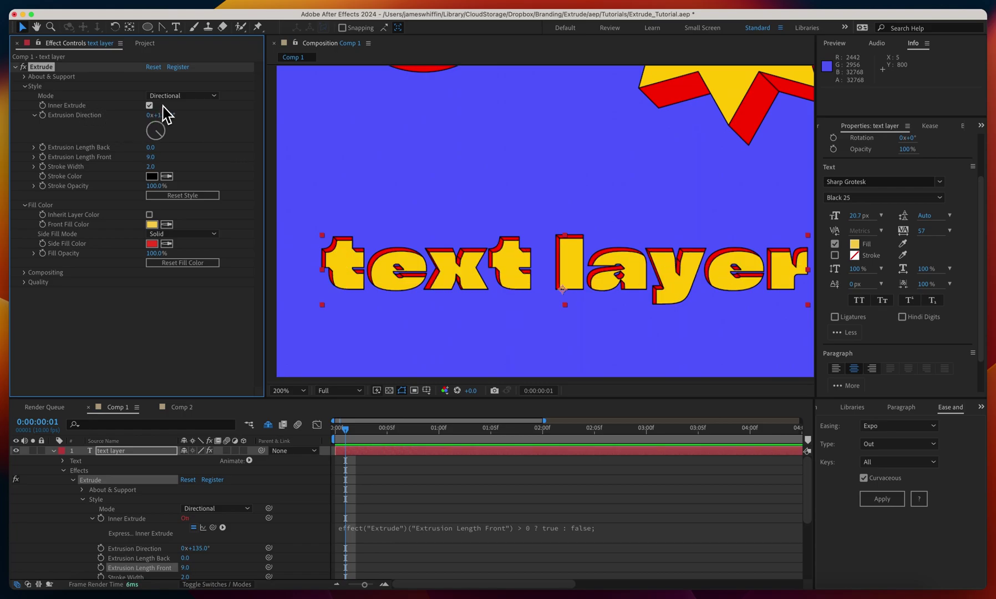
{"action": "left_click_drag", "start_coordinate": [151, 157], "coordinate": [135, 152]}
{"action": "left_click_drag", "start_coordinate": [459, 231], "coordinate": [438, 231]}
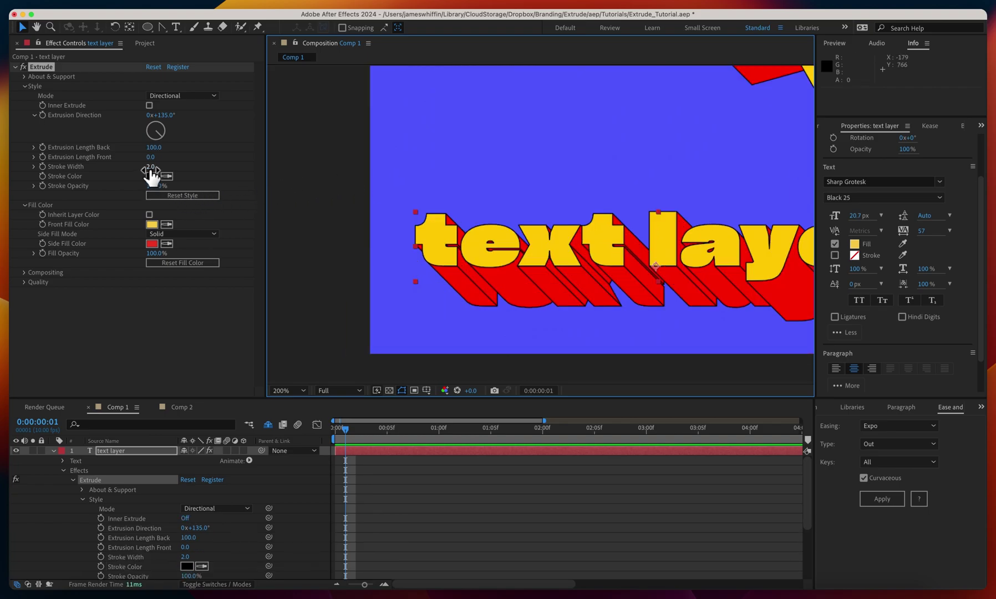
- Try a thicker Stroke Width on the text extrusion, set it to 0 and inspect the letter edges up close
{"action": "left_click_drag", "start_coordinate": [149, 167], "coordinate": [184, 170]}
{"action": "left_click", "coordinate": [145, 167]}
{"action": "key", "text": "Return"}
{"action": "left_click_drag", "start_coordinate": [487, 192], "coordinate": [440, 183]}
{"action": "scroll", "coordinate": [444, 183], "scroll_direction": "up", "scroll_amount": 1}
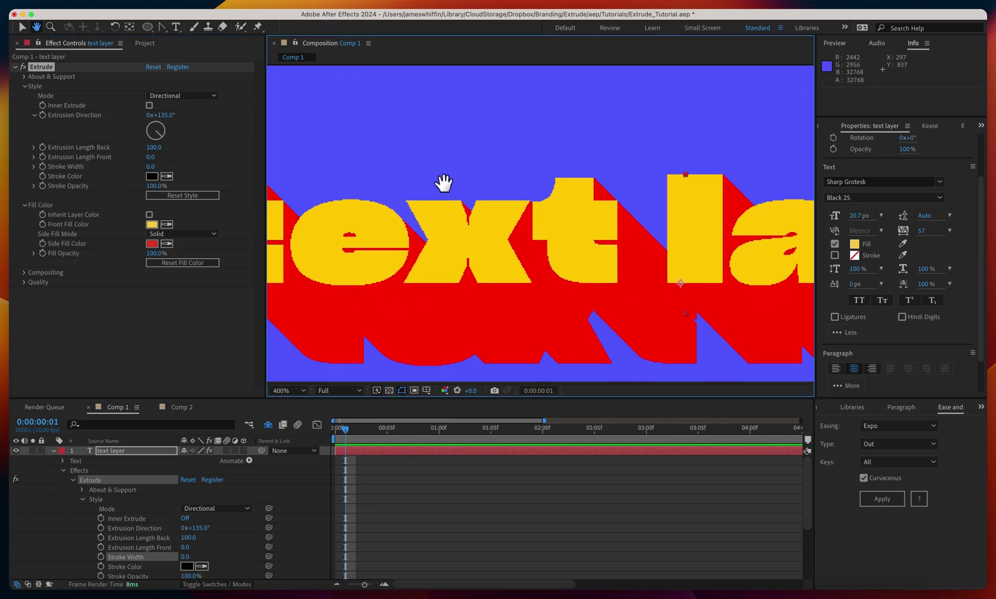
{"action": "left_click_drag", "start_coordinate": [338, 209], "coordinate": [422, 216]}
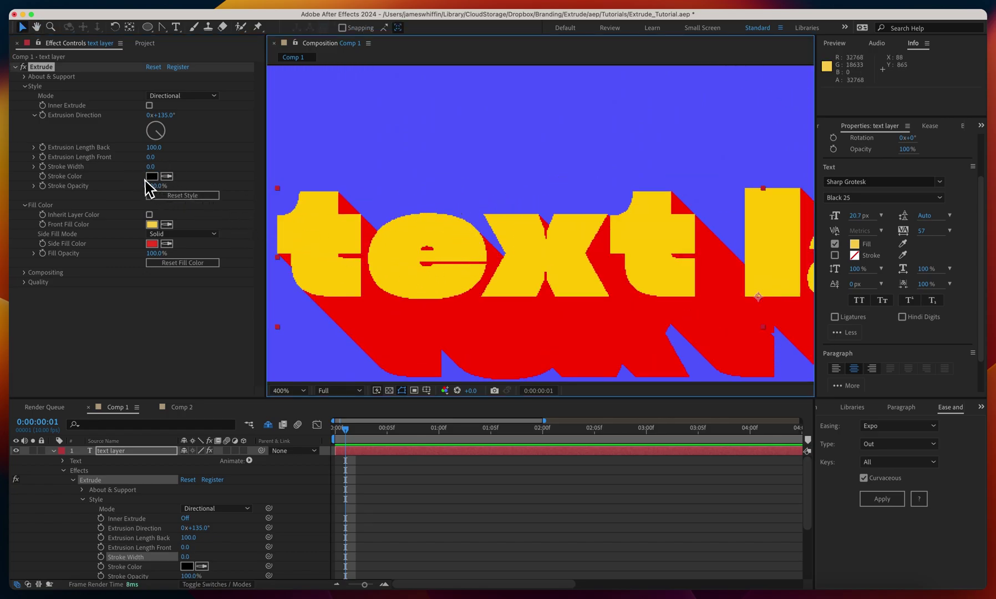
- Set the Master Resolution in the Extrude effect's Quality settings to 4 and inspect the text edges
{"action": "left_click", "coordinate": [24, 282]}
{"action": "type", "text": "4"}
{"action": "key", "text": "Return"}
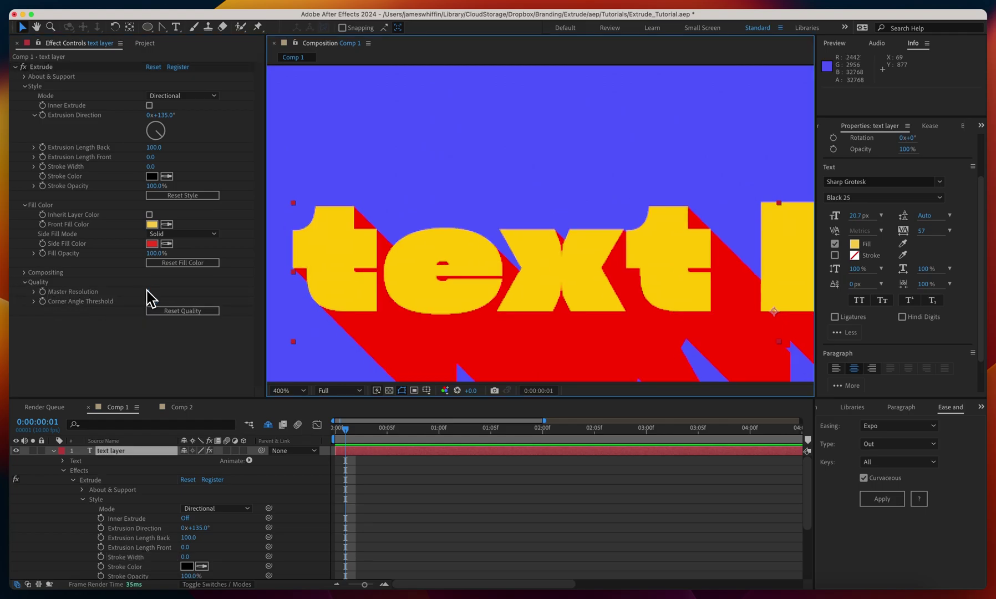
{"action": "key", "text": "comma"}
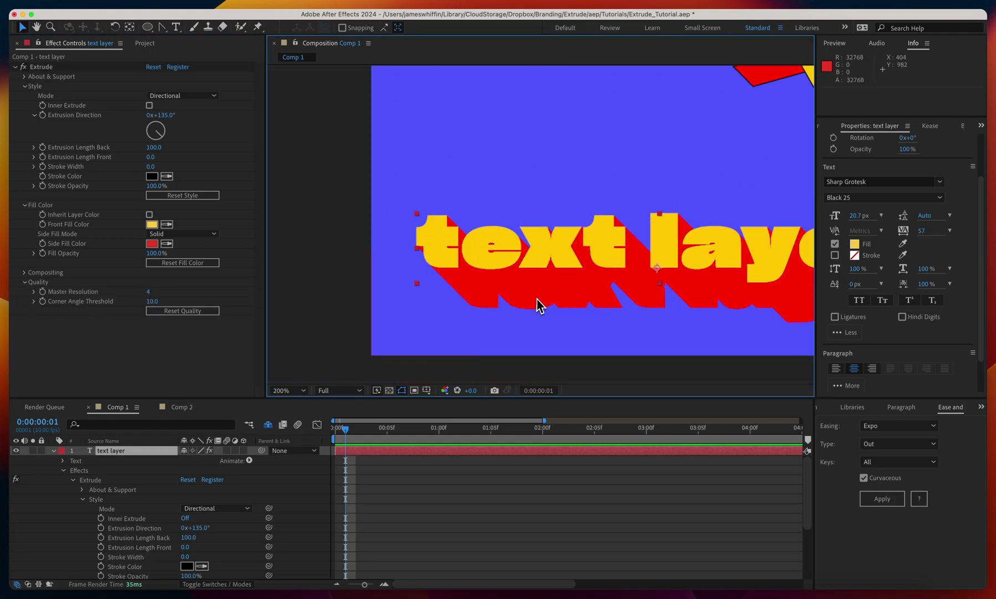
{"action": "left_click_drag", "start_coordinate": [600, 297], "coordinate": [454, 304]}
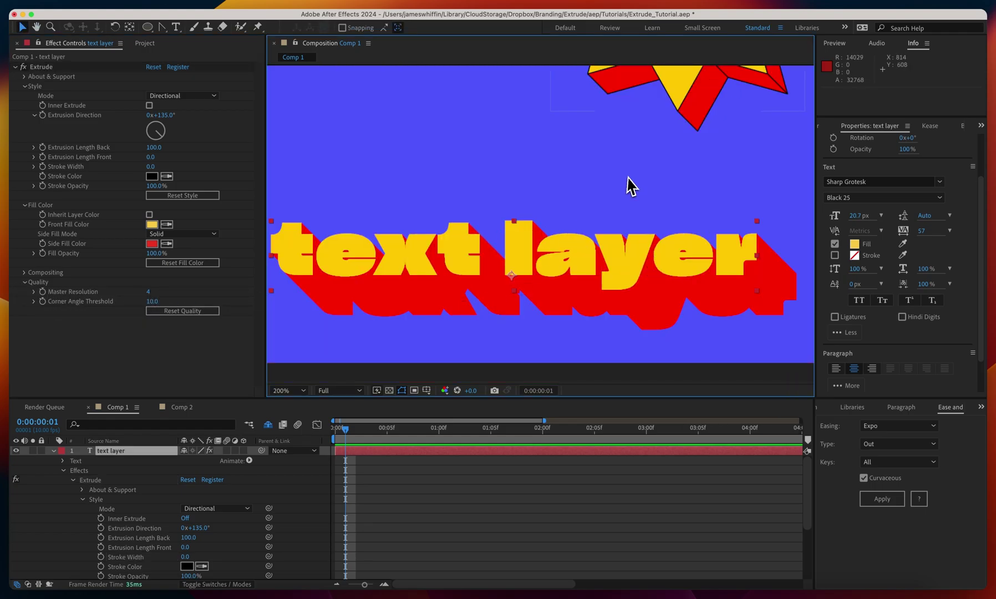
{"action": "left_click_drag", "start_coordinate": [577, 203], "coordinate": [579, 204]}
{"action": "key", "text": "comma"}
{"action": "key", "text": "period"}
- Undo the Stroke Width of 0 and try a different Stroke Opacity
{"action": "key", "text": "super+z"}
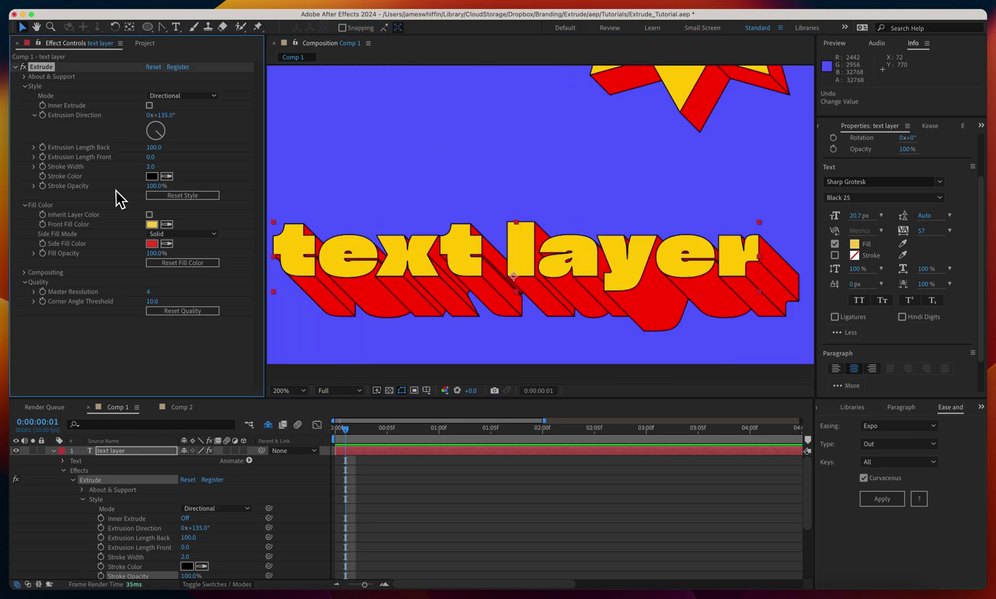
{"action": "mouse_move", "coordinate": [149, 186]}
{"action": "left_mouse_down"}
{"action": "mouse_move", "coordinate": [105, 184]}
{"action": "mouse_move", "coordinate": [201, 207]}
{"action": "left_mouse_up"}
- Turn on Inherit Layer Color and sample the blue background as the text layer's fill color
{"action": "left_click", "coordinate": [149, 215]}
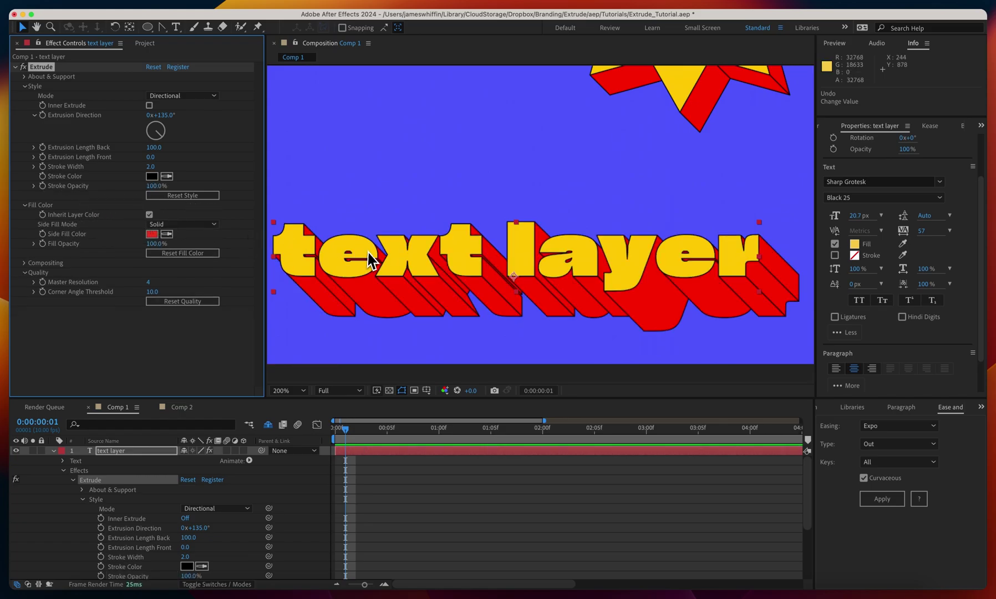
{"action": "left_click", "coordinate": [902, 244]}
{"action": "left_click", "coordinate": [672, 167]}
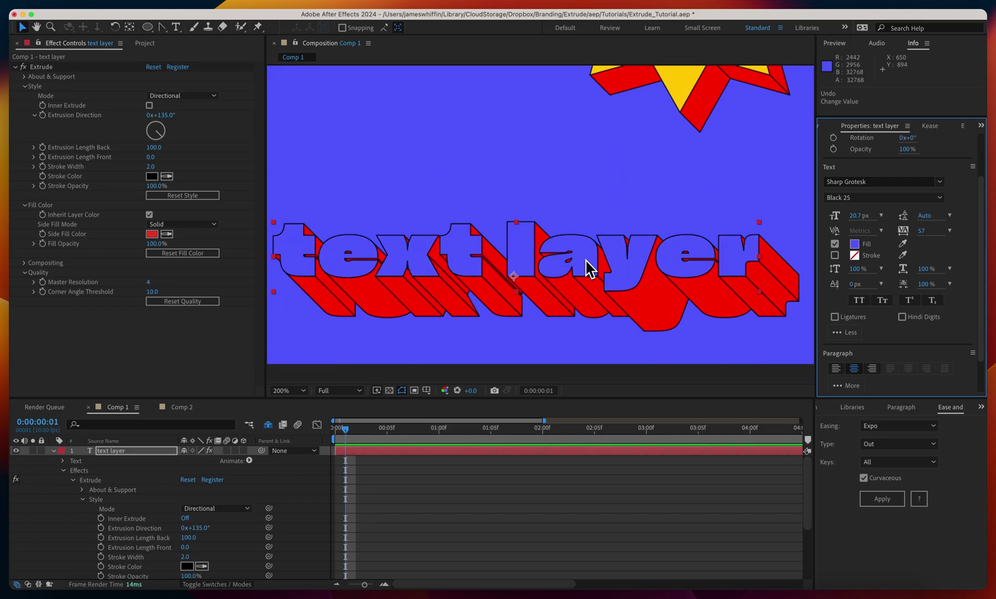
- Turn off Inherit Layer Color, then sample the blue background as the Side Fill Color and undo that sample
{"action": "left_click", "coordinate": [149, 215]}
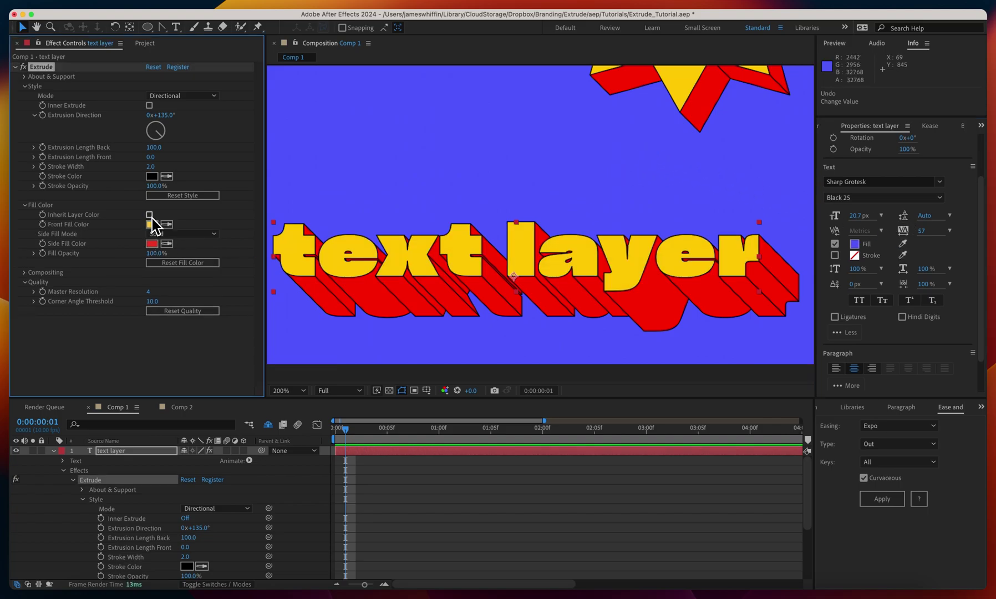
{"action": "left_click", "coordinate": [167, 244]}
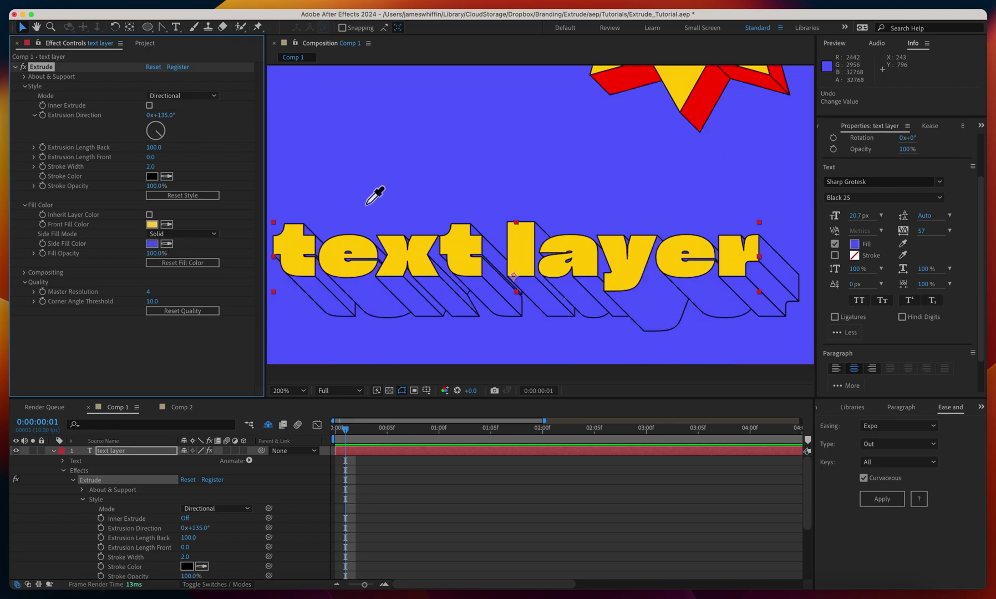
{"action": "key", "text": "super+z"}
- Set the Fill Opacity to 0% and view the soloed text layer over the transparency grid
{"action": "left_click_drag", "start_coordinate": [155, 254], "coordinate": [79, 259]}
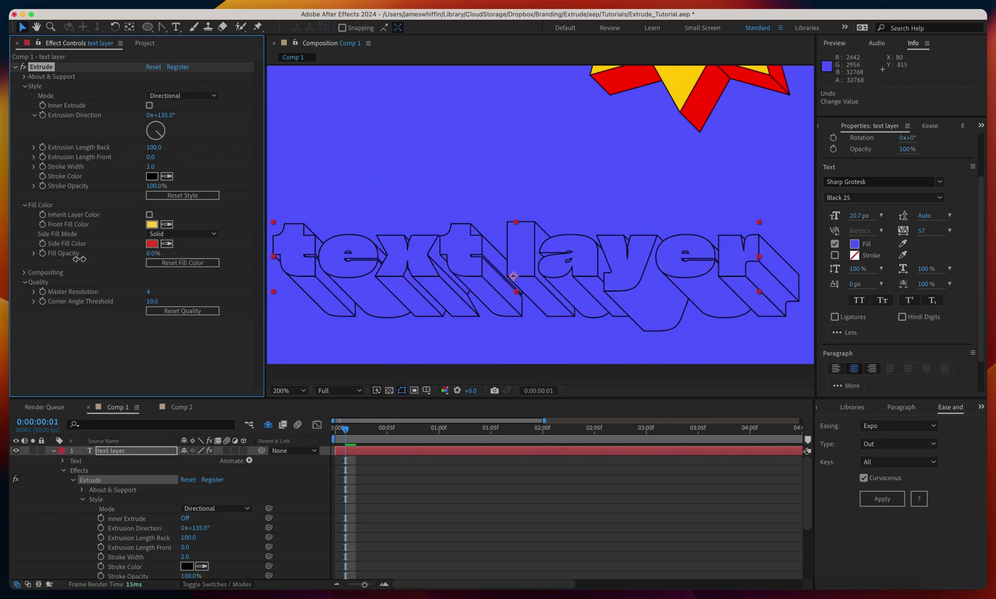
{"action": "left_click", "coordinate": [33, 450]}
{"action": "left_click", "coordinate": [389, 390]}
- Change the Side Fill Mode to Gradient and set the Fill Opacity to 100%
{"action": "left_click", "coordinate": [183, 234]}
{"action": "left_click", "coordinate": [173, 258]}
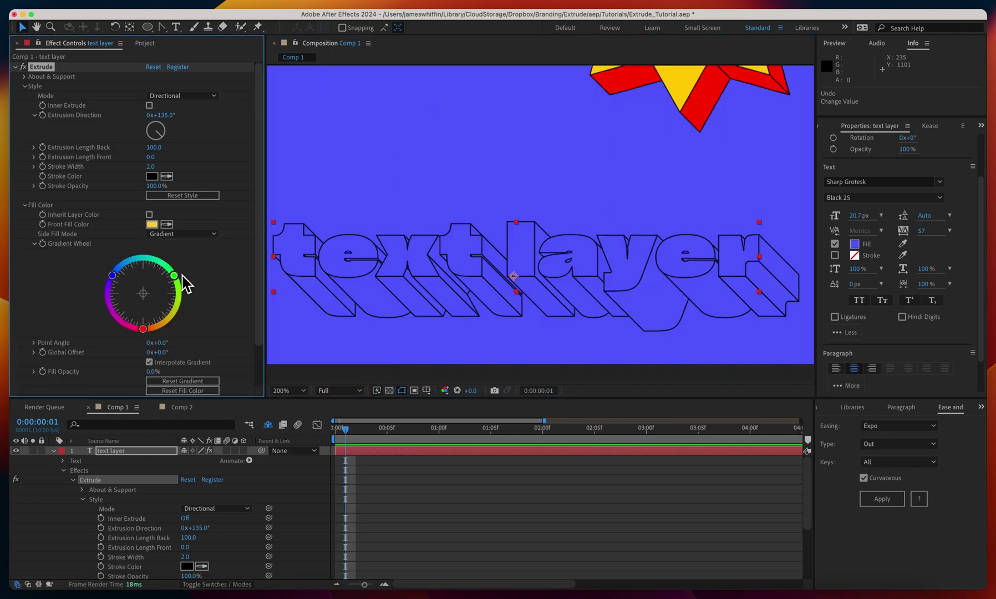
{"action": "left_click_drag", "start_coordinate": [153, 372], "coordinate": [270, 375]}
{"action": "mouse_move", "coordinate": [453, 267]}
{"action": "left_mouse_down"}
{"action": "mouse_move", "coordinate": [414, 265]}
{"action": "mouse_move", "coordinate": [439, 267]}
{"action": "left_mouse_up"}
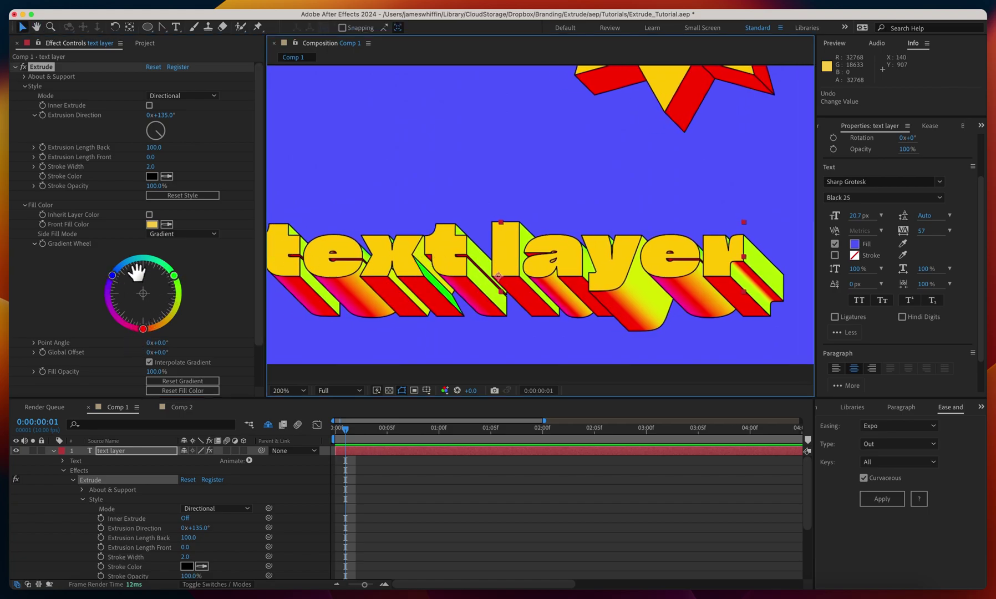
- Rearrange the gradient wheel's color points, using a Global Offset of -49°, with Interpolate Gradient turned off
{"action": "left_click_drag", "start_coordinate": [143, 328], "coordinate": [166, 328]}
{"action": "left_click", "coordinate": [167, 362]}
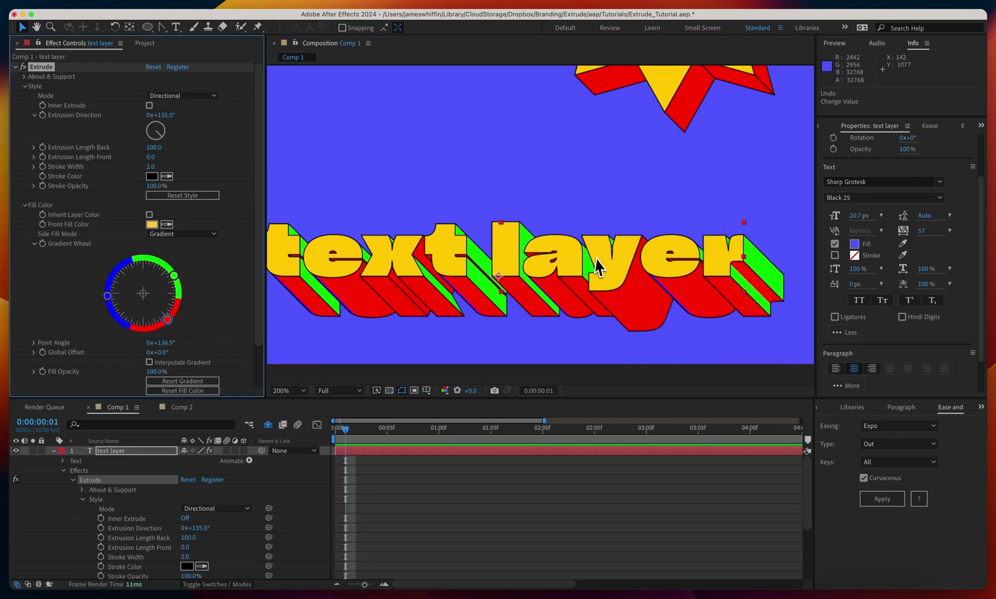
{"action": "left_click_drag", "start_coordinate": [148, 352], "coordinate": [134, 351]}
{"action": "scroll", "coordinate": [114, 313], "scroll_direction": "down", "scroll_amount": 1}
- Open the red gradient point's color picker, cancel it and pull the red point off the gradient wheel
{"action": "double_click", "coordinate": [178, 261]}
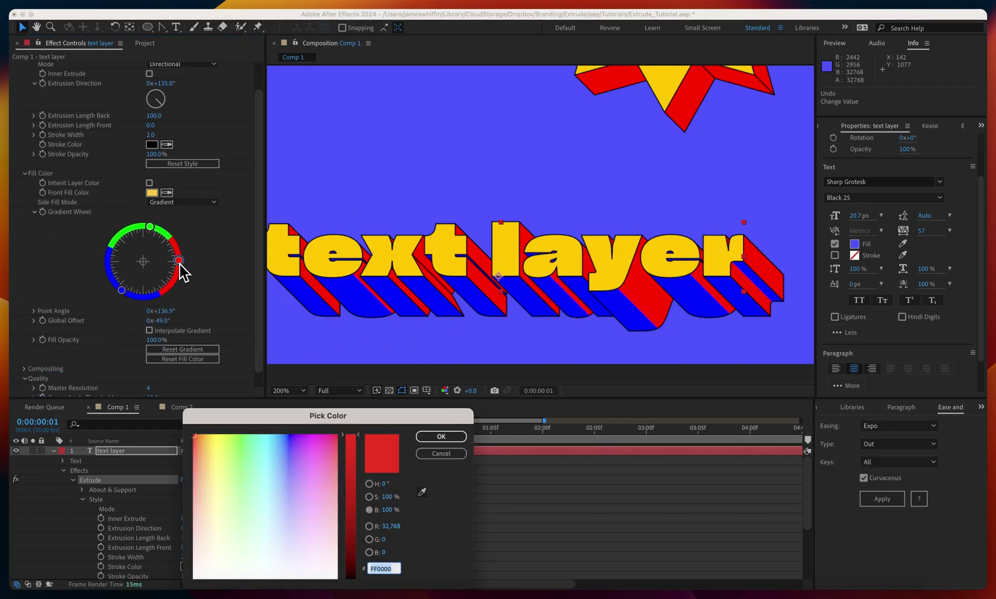
{"action": "key", "text": "Escape"}
{"action": "left_click_drag", "start_coordinate": [178, 261], "coordinate": [364, 270]}
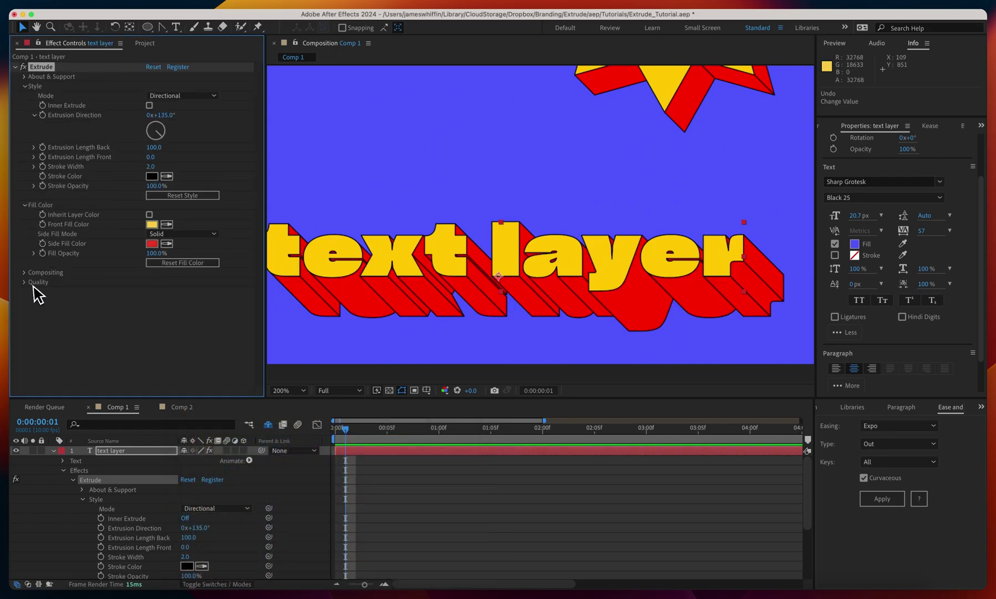
- Set the Input Opacity in the Compositing settings to 100% and inspect the original text over the extrusion
{"action": "left_click", "coordinate": [25, 273]}
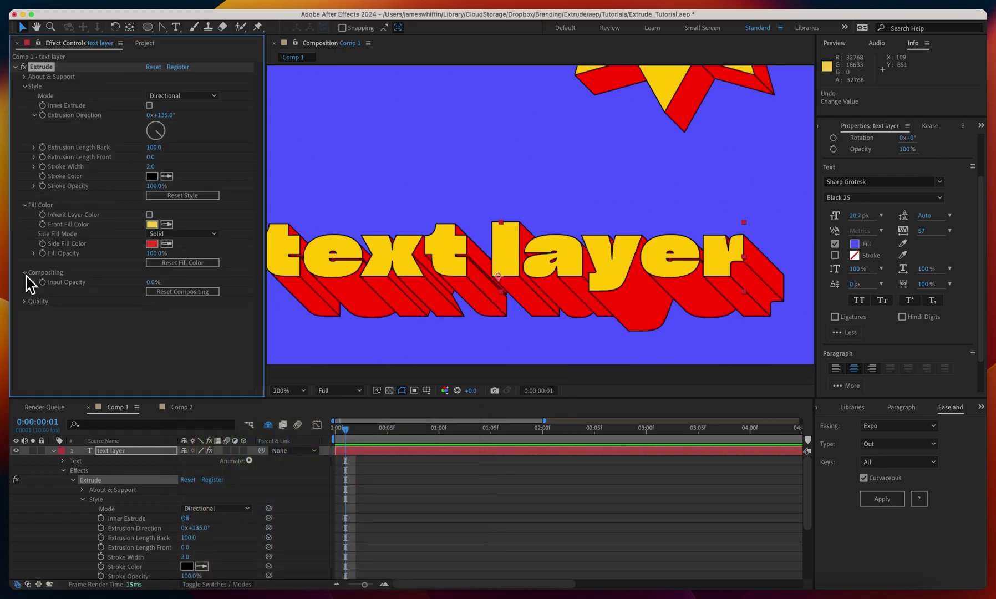
{"action": "left_click_drag", "start_coordinate": [392, 243], "coordinate": [426, 260]}
{"action": "left_click_drag", "start_coordinate": [150, 282], "coordinate": [103, 283]}
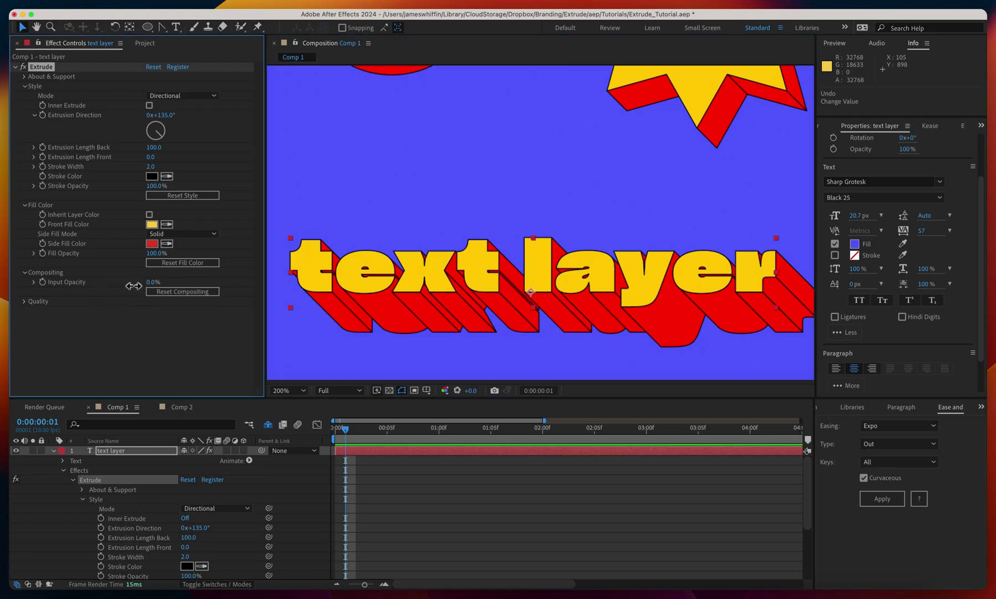
{"action": "mouse_move", "coordinate": [385, 256]}
{"action": "left_mouse_down"}
{"action": "mouse_move", "coordinate": [331, 226]}
{"action": "mouse_move", "coordinate": [333, 236]}
{"action": "mouse_move", "coordinate": [371, 248]}
{"action": "left_mouse_up"}
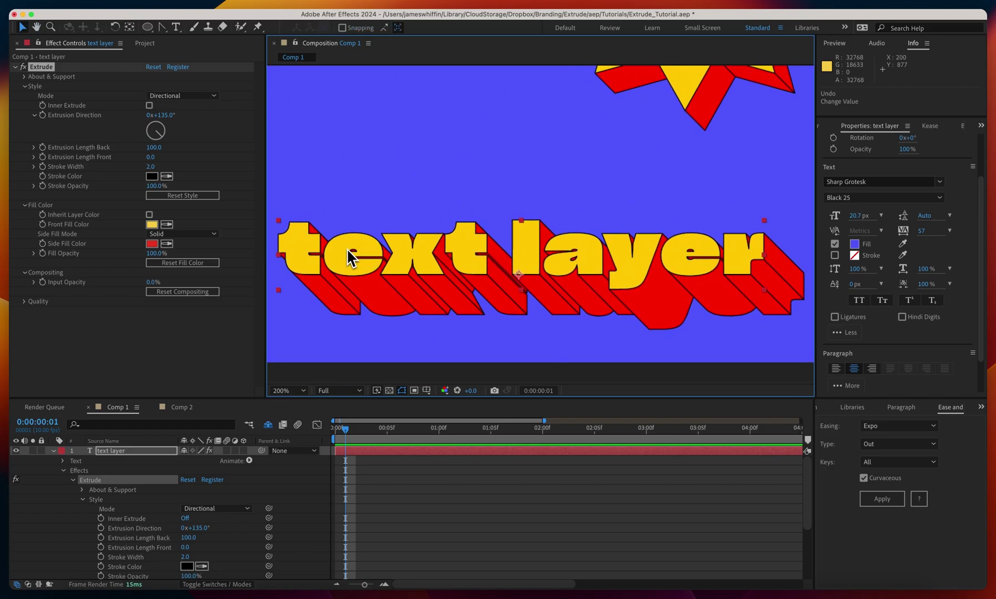
{"action": "left_click_drag", "start_coordinate": [153, 282], "coordinate": [275, 293]}
{"action": "scroll", "coordinate": [334, 249], "scroll_direction": "up", "scroll_amount": 3}
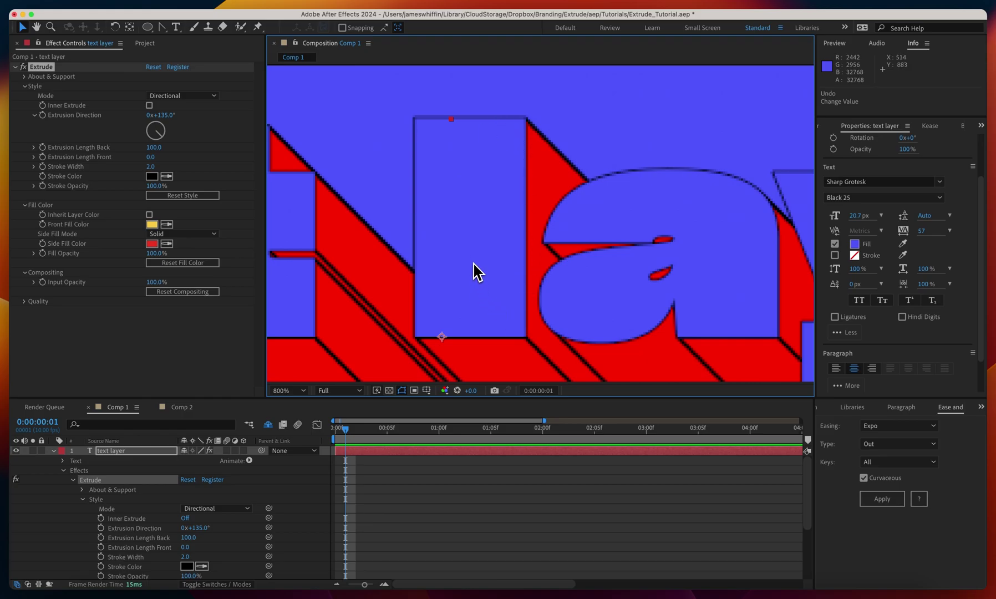
{"action": "scroll", "coordinate": [449, 271], "scroll_direction": "down", "scroll_amount": 3}
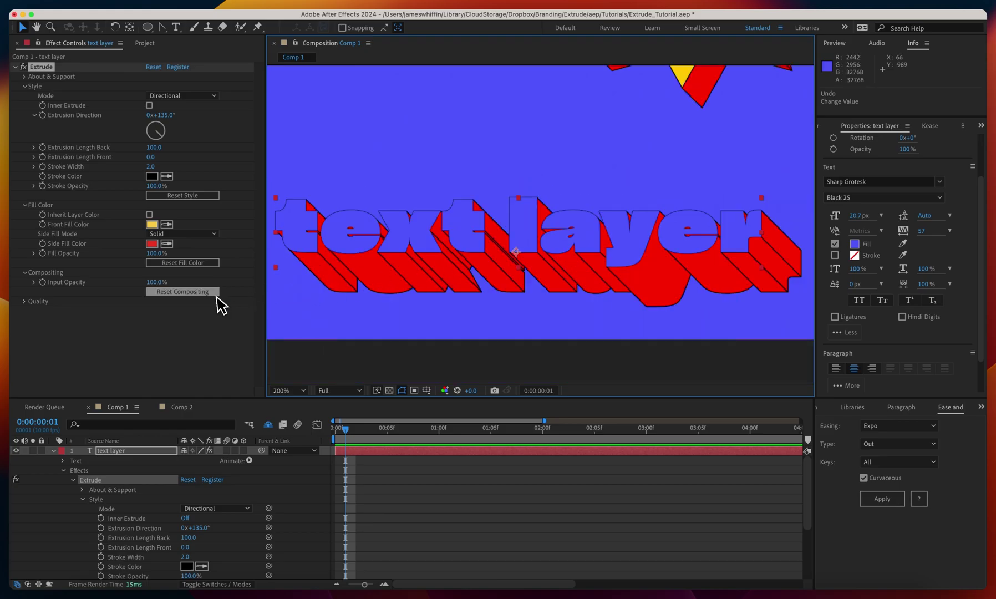
- Set the Input Opacity in the Compositing settings to 0%
{"action": "left_click", "coordinate": [150, 283]}
{"action": "left_click_drag", "start_coordinate": [150, 283], "coordinate": [56, 280]}
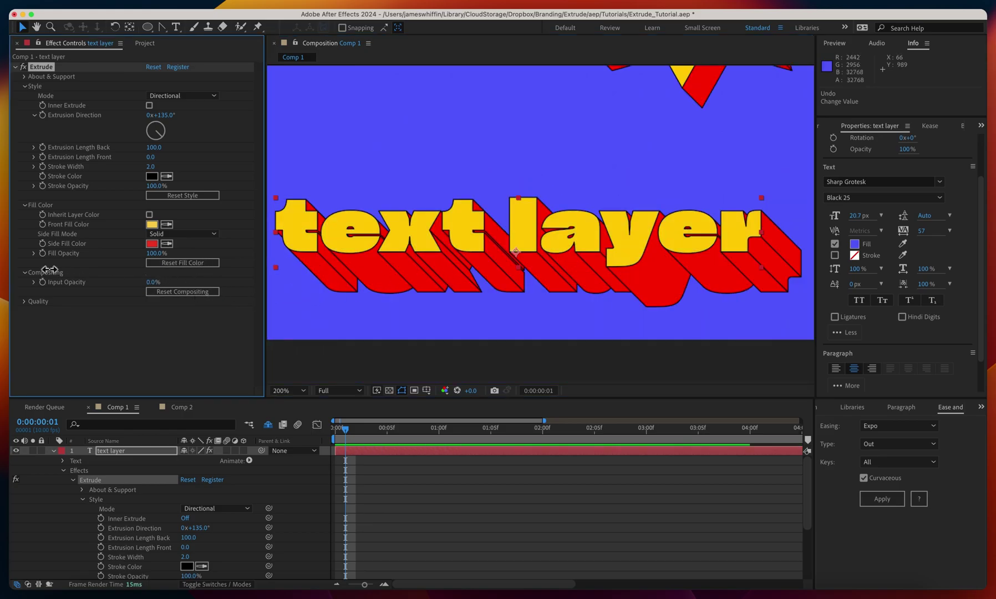
- Set the Extrusion Length Back to 50 and duplicate the Extrude effect on the text layer
{"action": "type", "text": "50"}
{"action": "key", "text": "Return"}
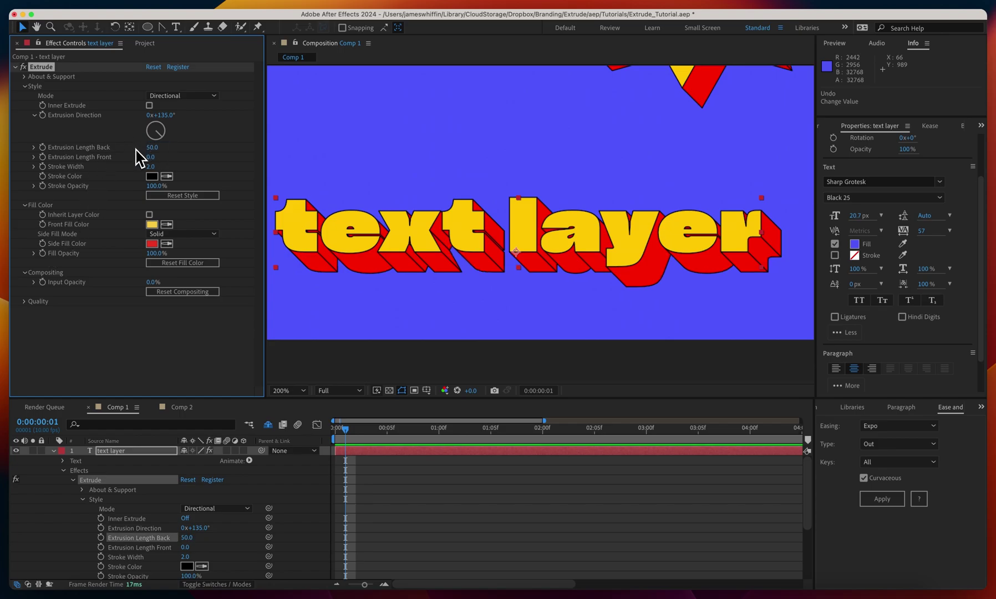
{"action": "key", "text": "super+d"}
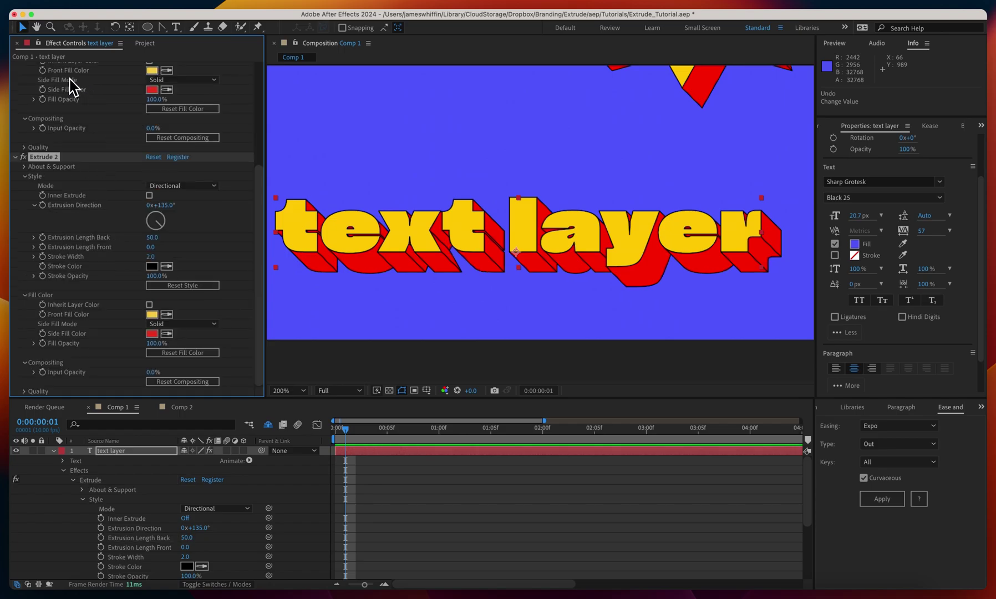
- In the duplicated Extrude effect, set the Input Opacity to 100% and the Extrusion Length Back to 100
{"action": "scroll", "coordinate": [122, 255], "scroll_direction": "up", "scroll_amount": 5}
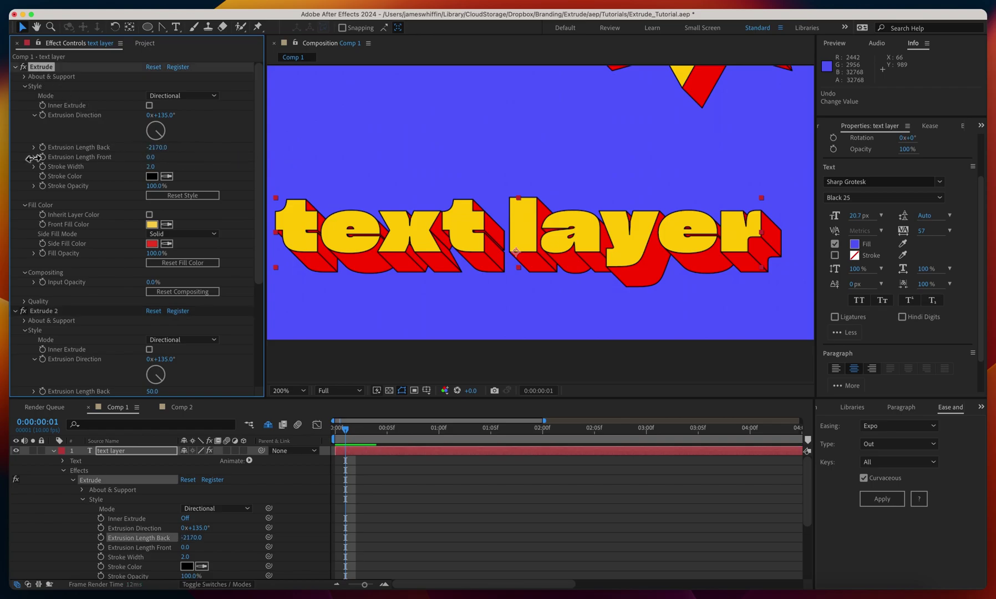
{"action": "scroll", "coordinate": [72, 250], "scroll_direction": "down", "scroll_amount": 5}
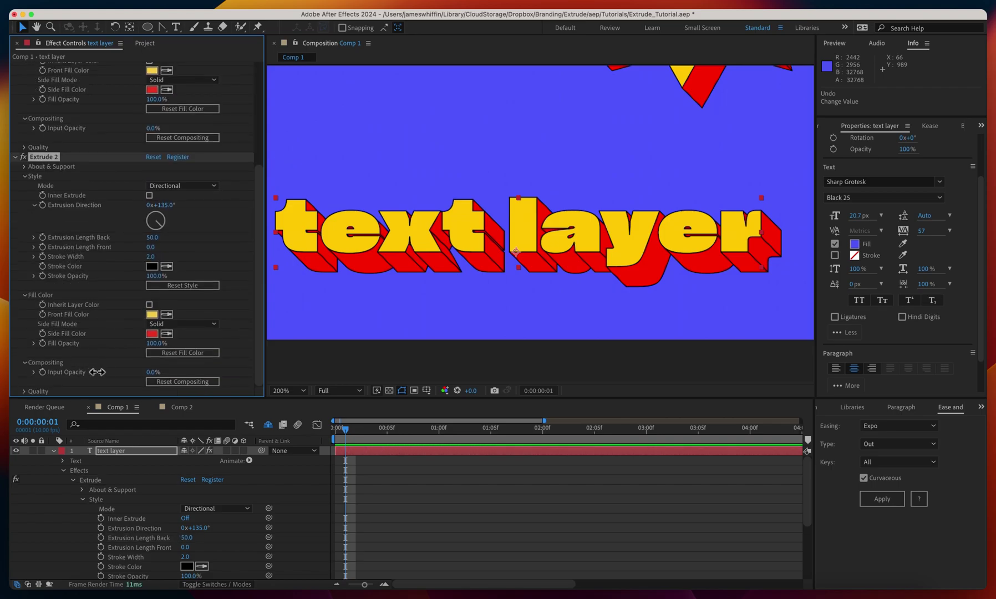
{"action": "left_click_drag", "start_coordinate": [148, 373], "coordinate": [348, 378]}
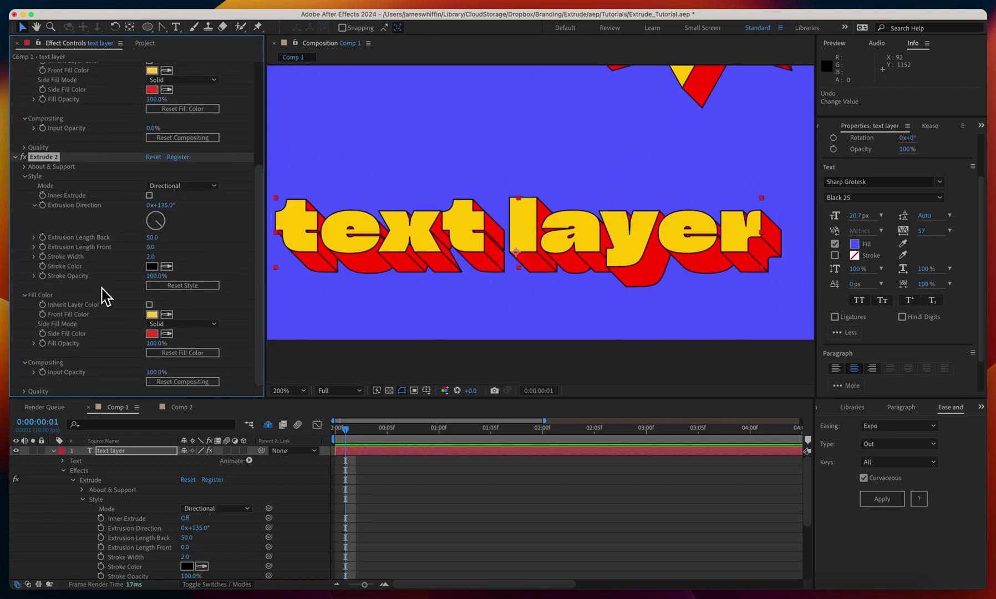
{"action": "left_click_drag", "start_coordinate": [149, 237], "coordinate": [191, 242]}
{"action": "left_click", "coordinate": [155, 238]}
{"action": "key", "text": "Return"}
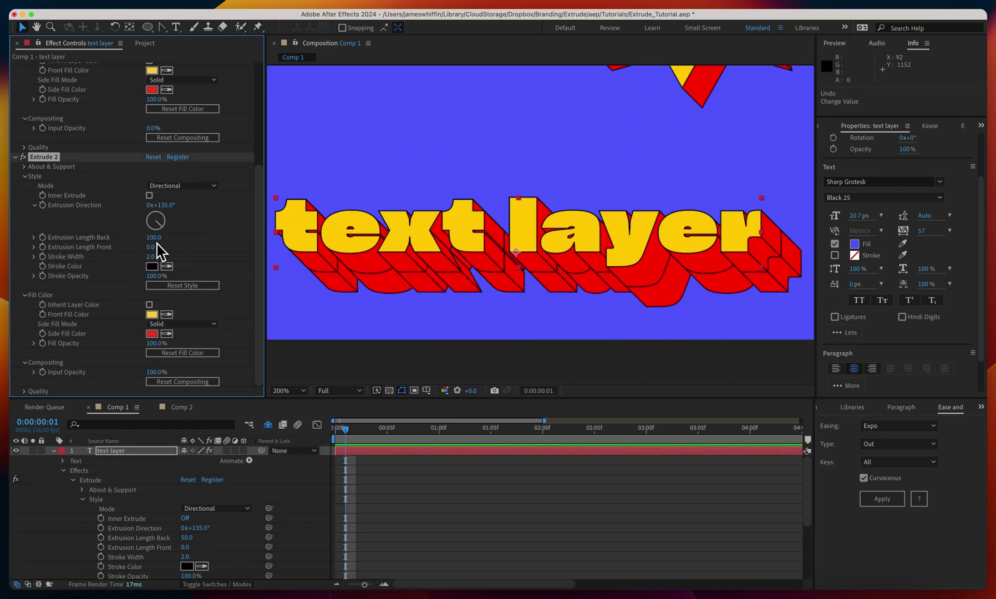
- Set the duplicated Extrude's Side Fill Color to the composition's blue background color and its Extrusion Length Back to 50
{"action": "left_click", "coordinate": [289, 220]}
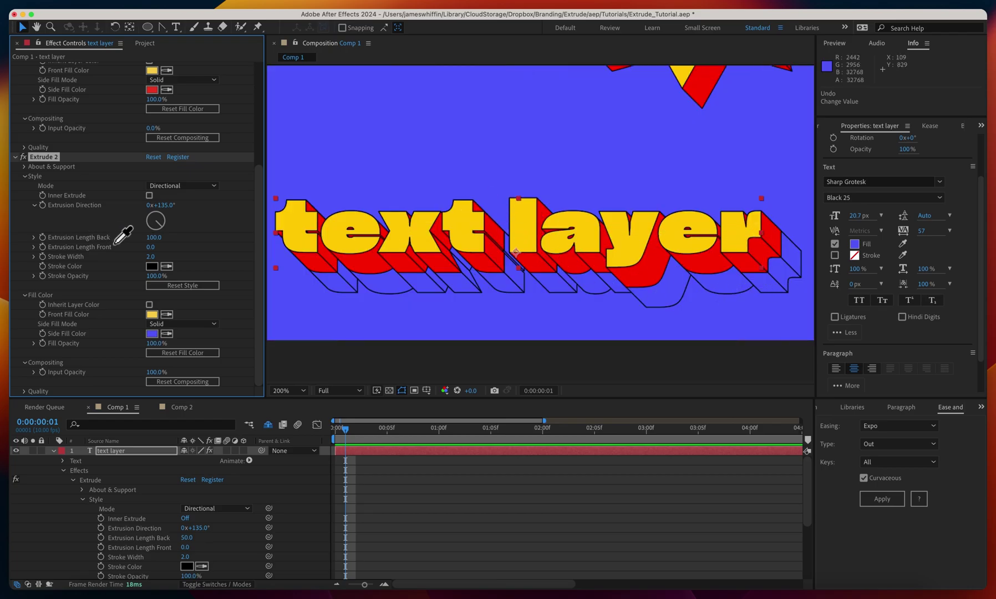
{"action": "left_click", "coordinate": [154, 238]}
{"action": "type", "text": "50"}
{"action": "key", "text": "Return"}
- Set the original Extrude's Extrusion Length Back to 100 and adjust the duplicate's Input Opacity
{"action": "scroll", "coordinate": [143, 230], "scroll_direction": "up", "scroll_amount": 5}
{"action": "left_click", "coordinate": [151, 150]}
{"action": "type", "text": "100"}
{"action": "key", "text": "Return"}
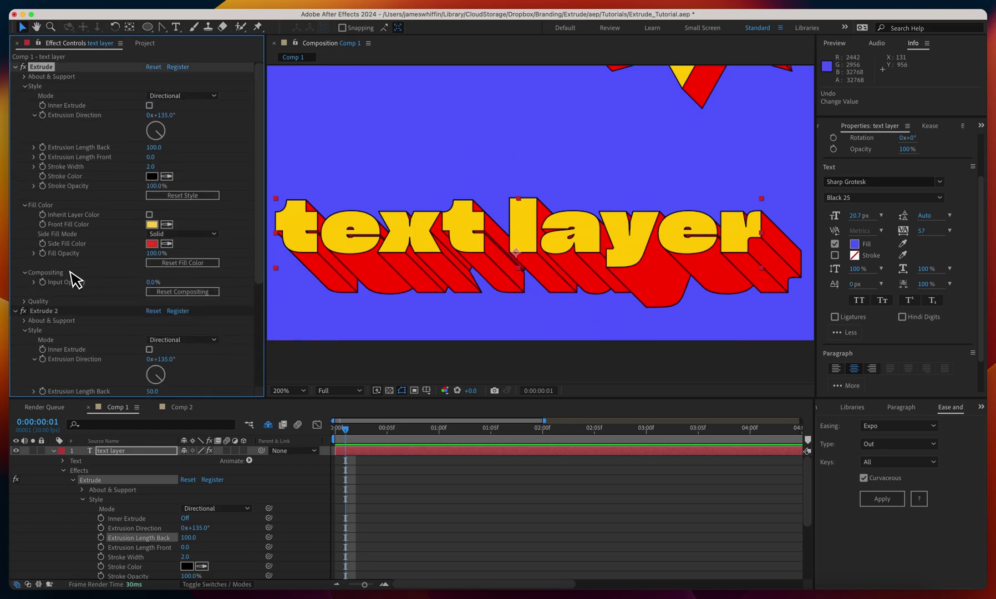
{"action": "scroll", "coordinate": [72, 280], "scroll_direction": "down", "scroll_amount": 5}
{"action": "left_click_drag", "start_coordinate": [149, 371], "coordinate": [196, 372]}
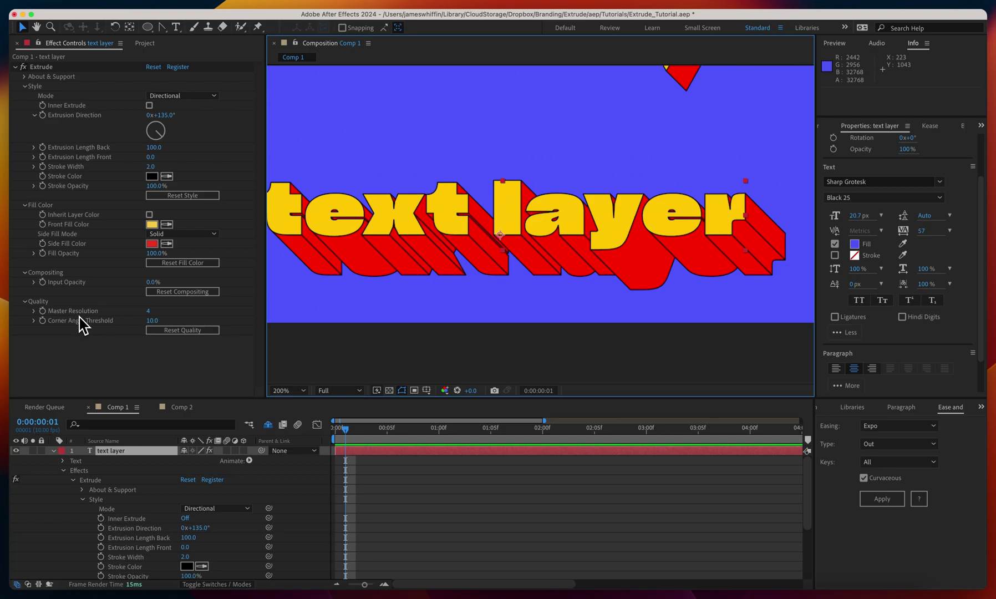
- Set the Corner Angle Threshold in the Quality settings to 0 and inspect the extrusion lines on the letters
{"action": "scroll", "coordinate": [540, 280], "scroll_direction": "up", "scroll_amount": 3}
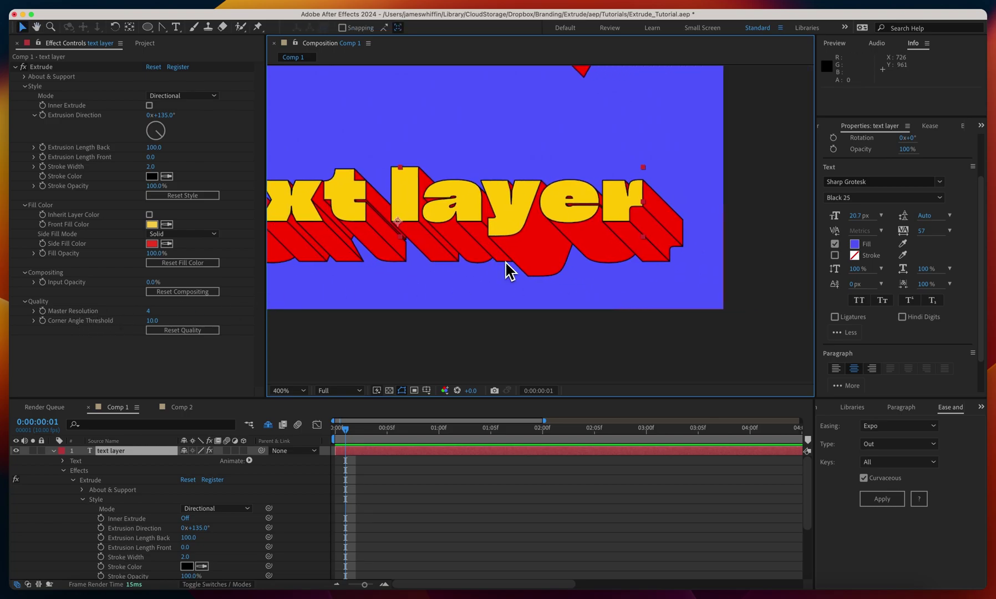
{"action": "left_click_drag", "start_coordinate": [524, 265], "coordinate": [462, 267]}
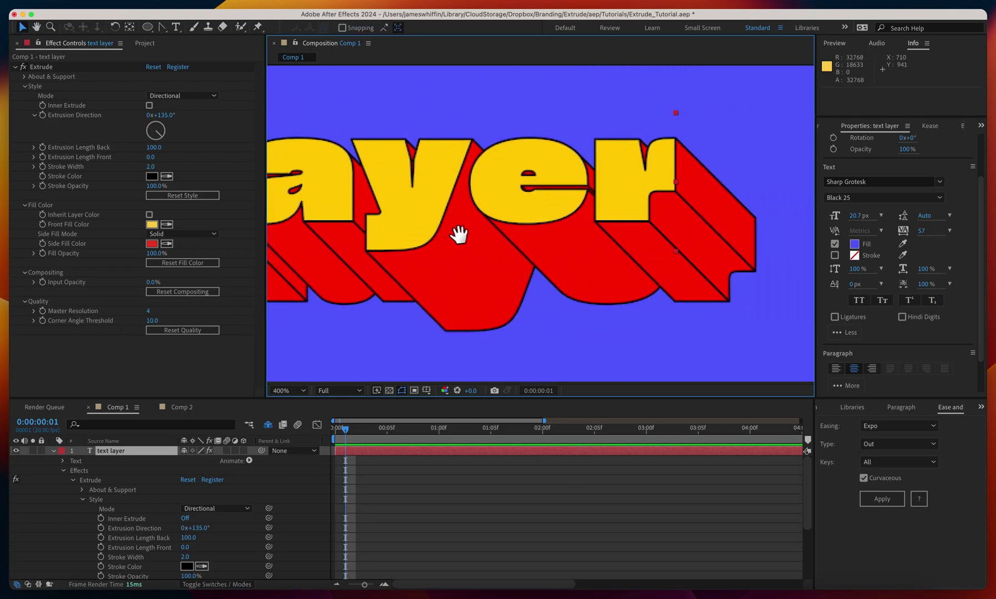
{"action": "left_click", "coordinate": [147, 322]}
{"action": "type", "text": "0"}
{"action": "key", "text": "Return"}
{"action": "left_click_drag", "start_coordinate": [433, 211], "coordinate": [485, 218]}
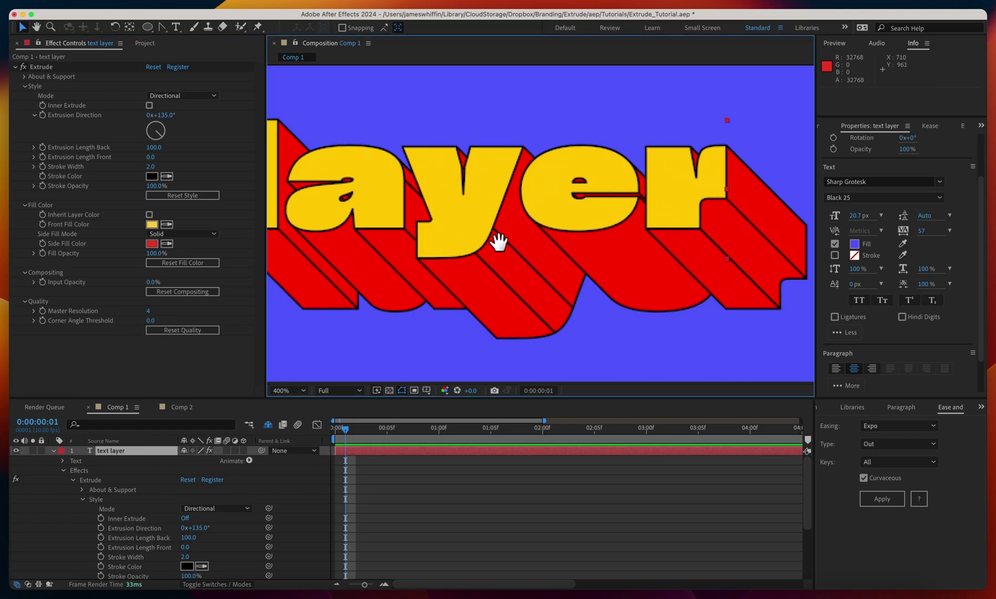
{"action": "key", "text": "comma"}
{"action": "key", "text": "comma"}
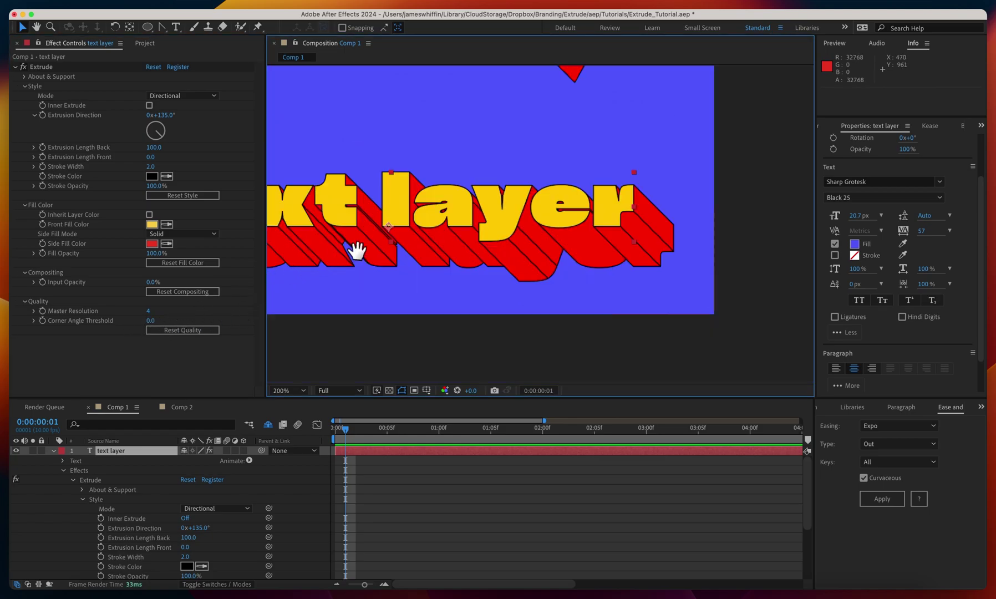
- Set the Corner Angle Threshold to its maximum of 180 and inspect the extruded text
{"action": "left_click", "coordinate": [150, 320]}
{"action": "type", "text": "999"}
{"action": "key", "text": "Return"}
{"action": "key", "text": "space"}
{"action": "left_click_drag", "start_coordinate": [404, 247], "coordinate": [514, 275]}
{"action": "key", "text": "v"}
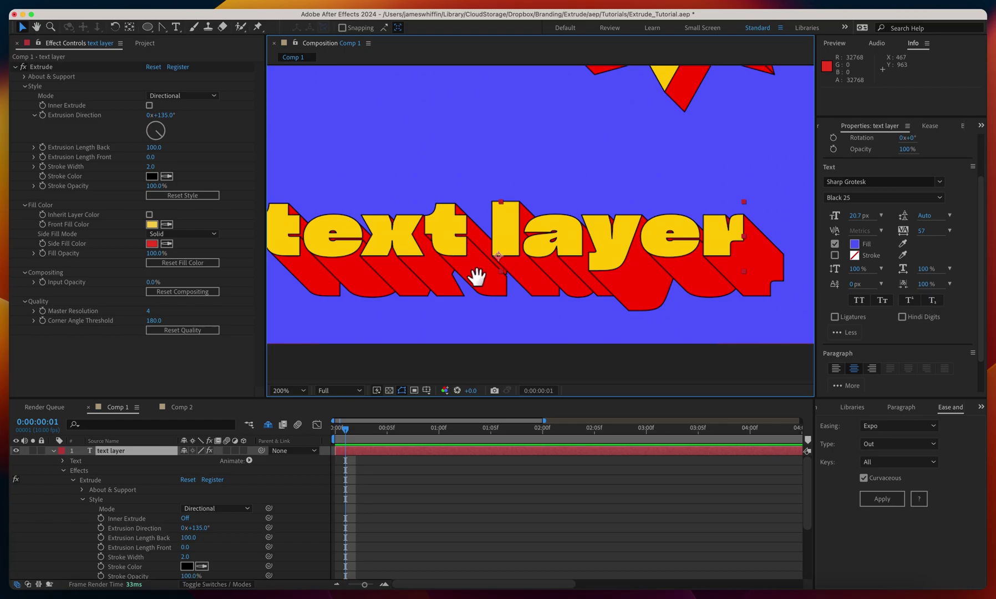
- Change the text layer's font to Comic Sans MS and reset the Extrude effect's Quality settings
{"action": "left_click", "coordinate": [870, 182]}
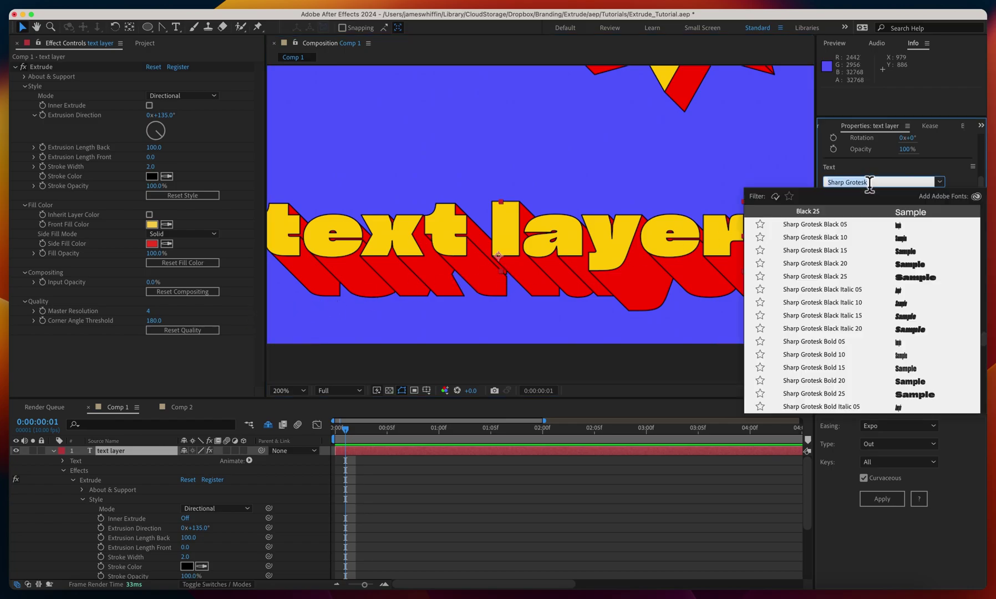
{"action": "type", "text": "comic"}
{"action": "left_click", "coordinate": [178, 331]}
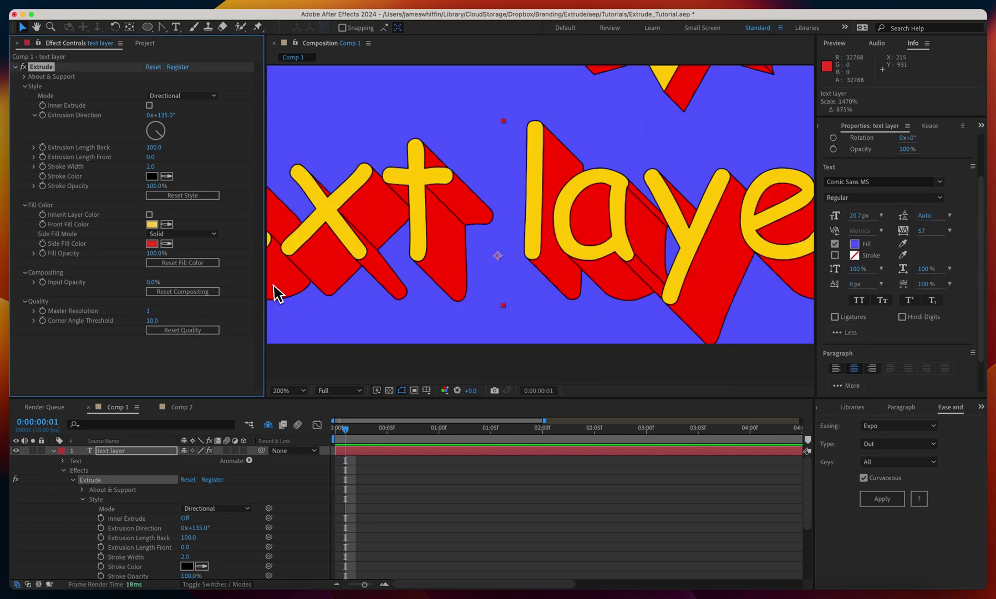
- Try a Corner Angle Threshold of 0 on the Comic Sans text and undo that change
{"action": "left_click", "coordinate": [153, 320]}
{"action": "type", "text": "0"}
{"action": "key", "text": "Return"}
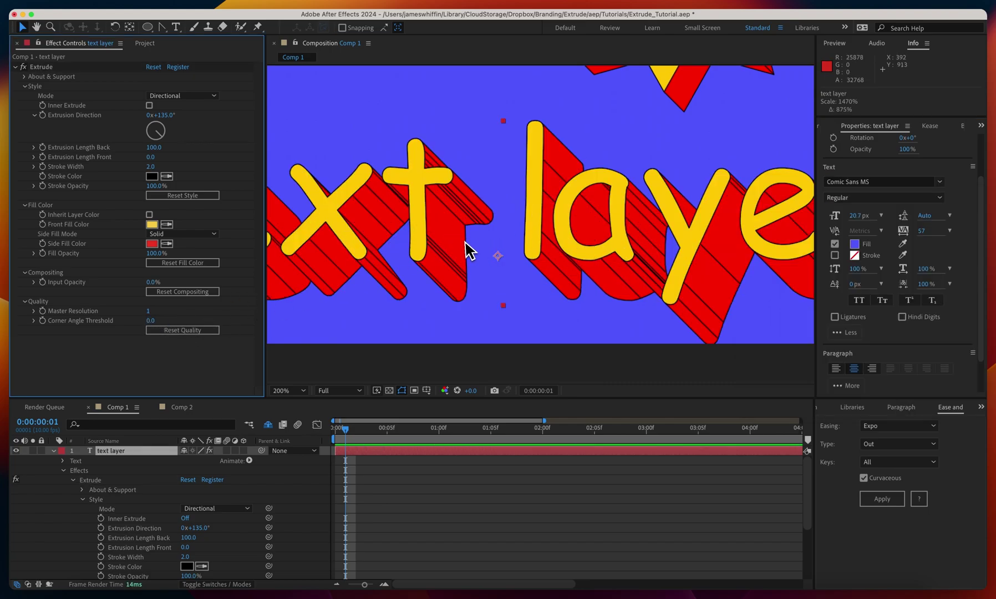
{"action": "key", "text": "super+z"}
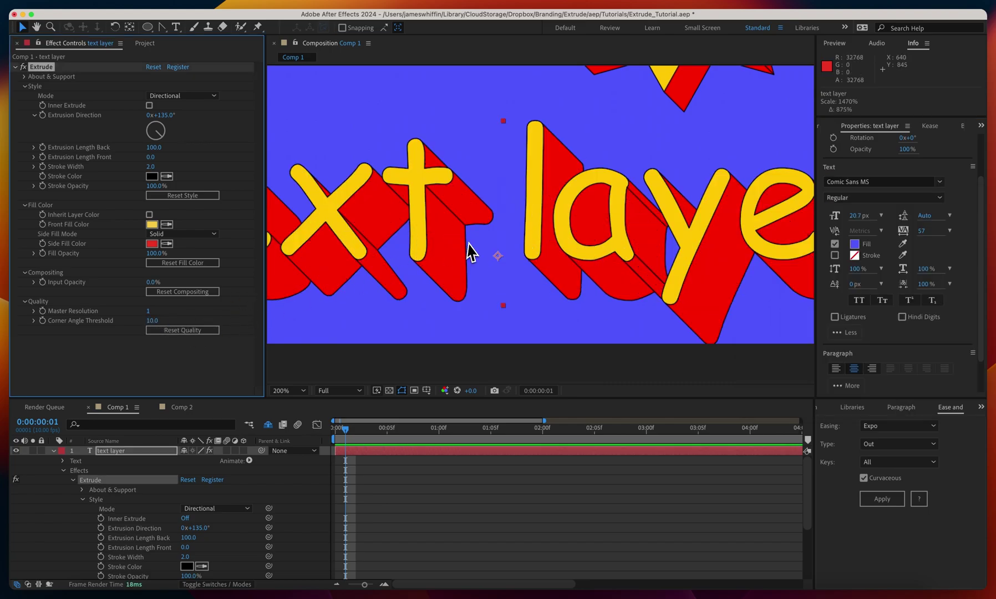
{"action": "scroll", "coordinate": [544, 222], "scroll_direction": "down", "scroll_amount": 2}
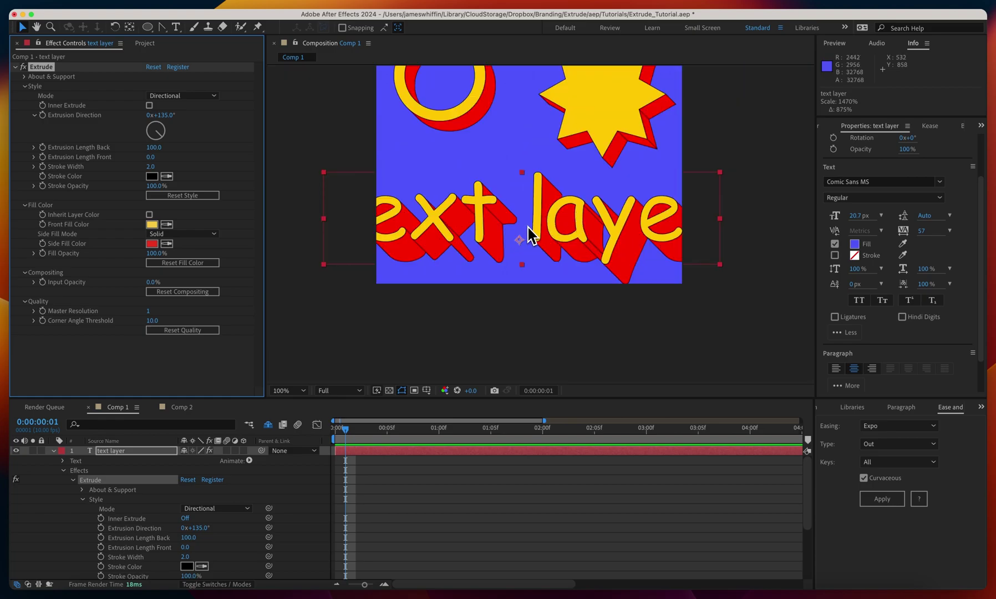
{"action": "scroll", "coordinate": [528, 228], "scroll_direction": "up", "scroll_amount": 2}
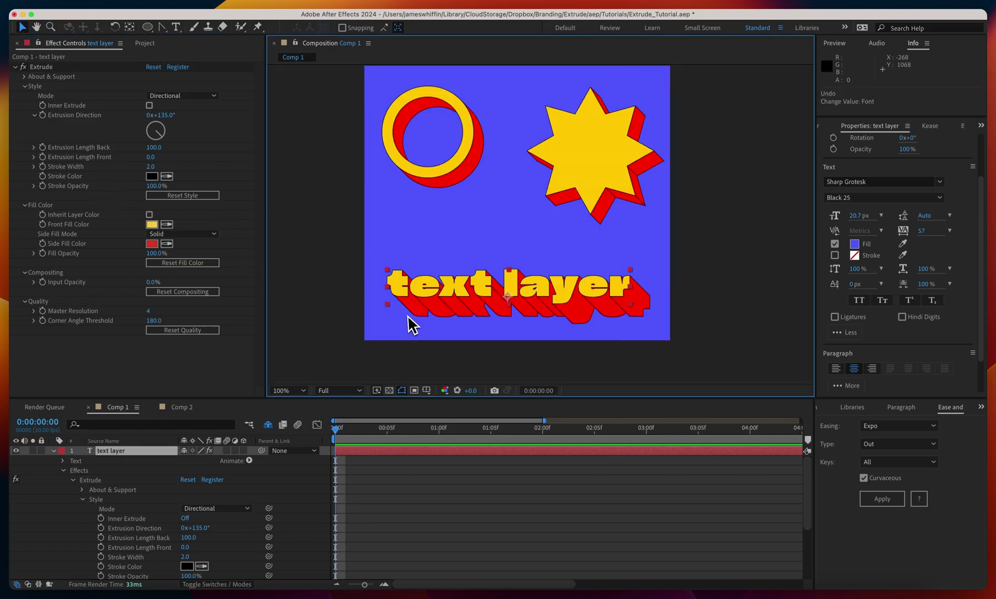
- Keyframe the text layer's Extrusion Length Back at the first frame with a value of -1210
{"action": "left_click", "coordinate": [53, 451]}
{"action": "left_click", "coordinate": [105, 453]}
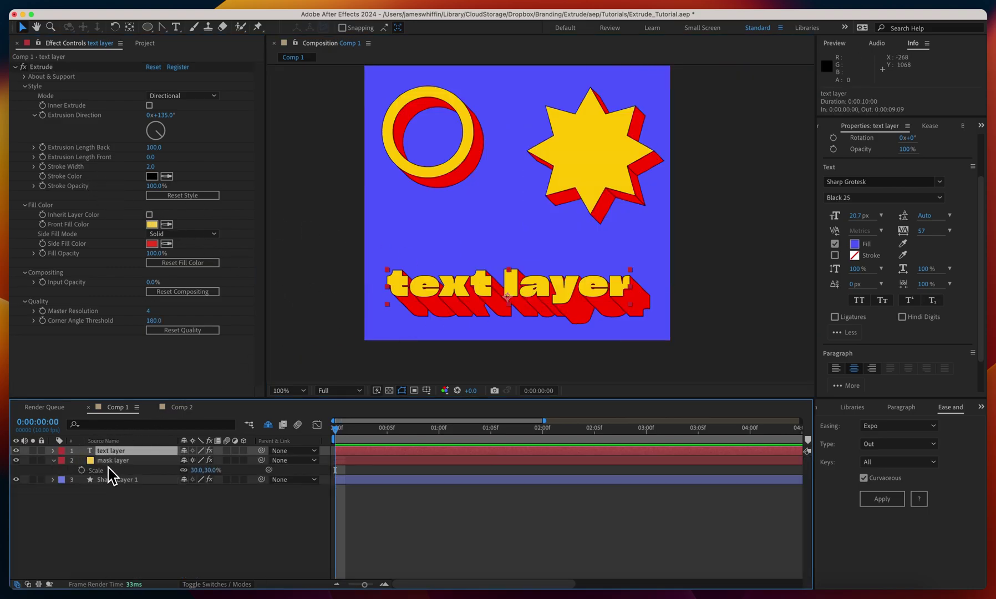
{"action": "left_click_drag", "start_coordinate": [152, 147], "coordinate": [82, 146]}
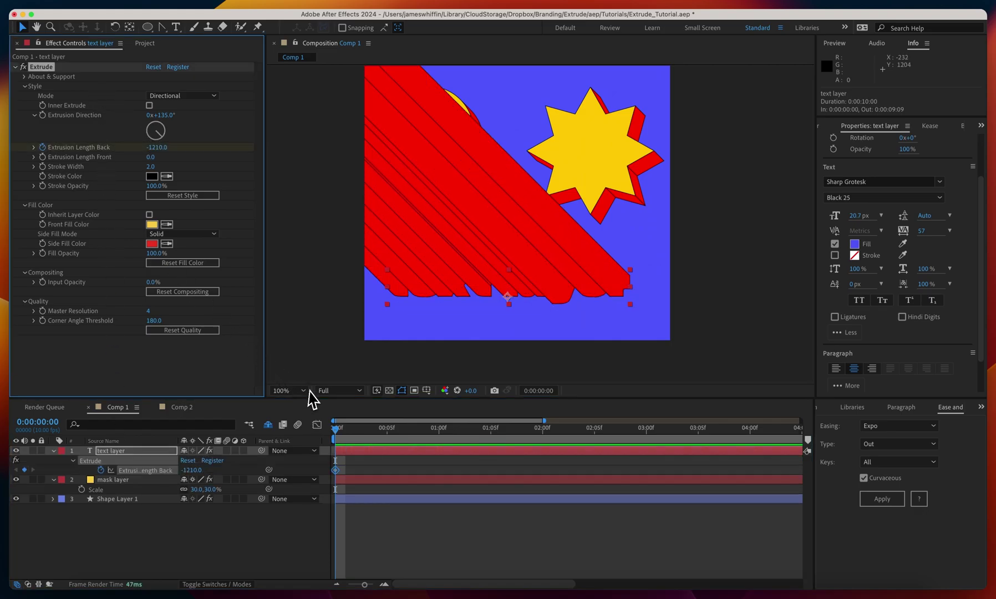
- Add a second Extrusion Length Back keyframe at one second, end the work area just after it and preview the animation
{"action": "left_click_drag", "start_coordinate": [396, 435], "coordinate": [439, 431]}
{"action": "left_click_drag", "start_coordinate": [150, 148], "coordinate": [225, 157]}
{"action": "key", "text": "u"}
{"action": "key", "text": "n"}
{"action": "key", "text": "u"}
{"action": "key", "text": "space"}
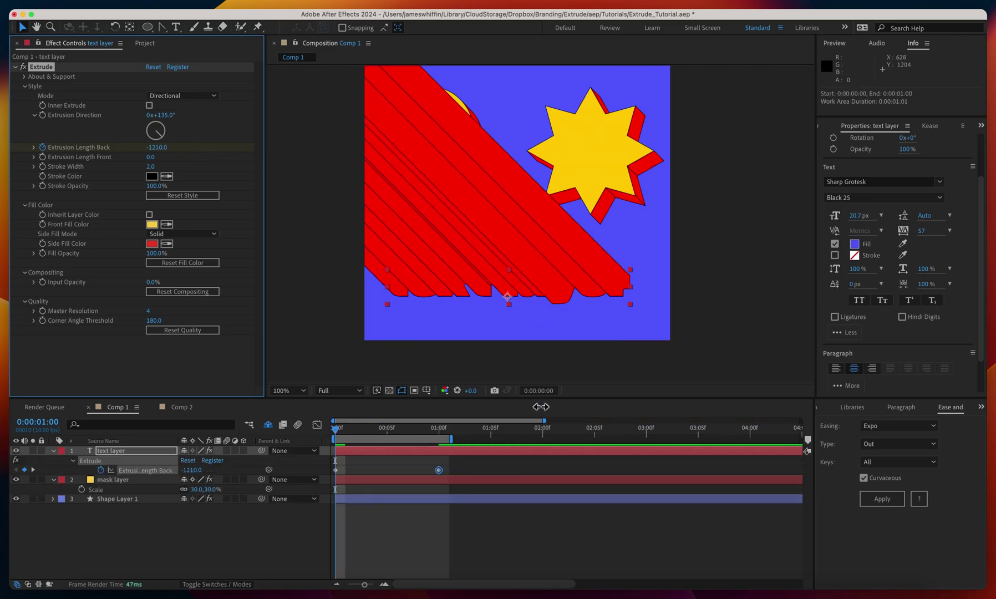
- Apply Expo Out easing to the Extrusion Length Back keyframes and step through the opening frames of the animation
{"action": "left_click", "coordinate": [866, 499]}
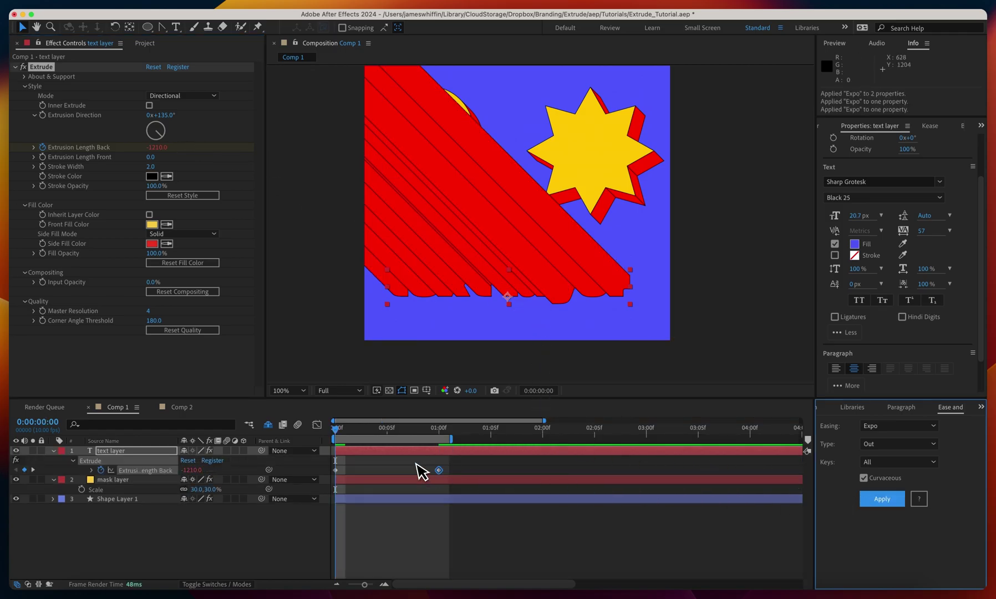
{"action": "left_click", "coordinate": [349, 465]}
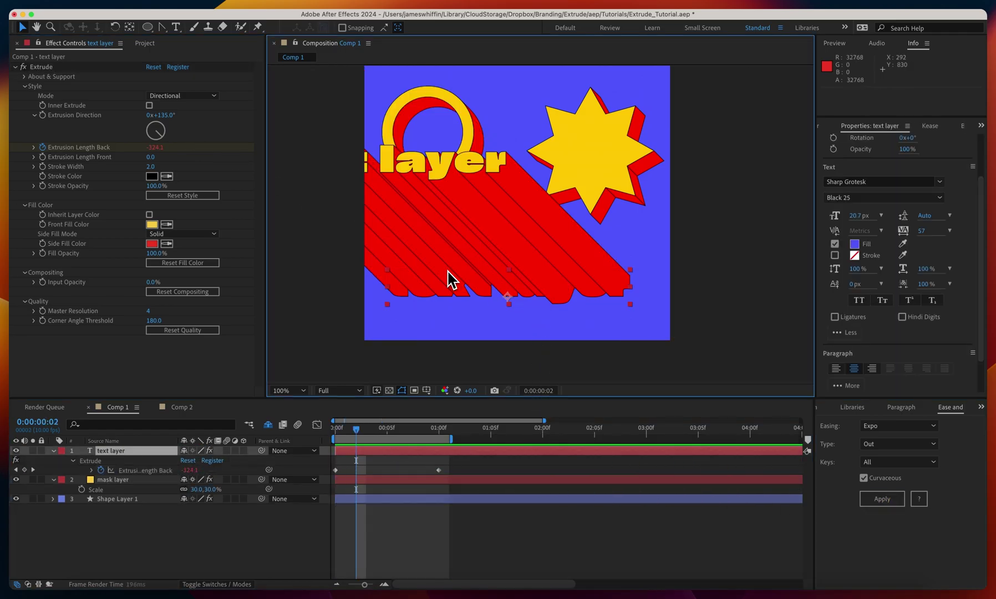
{"action": "key", "text": "Page_Down"}
{"action": "key", "text": "Page_Down"}
- Try native motion blur on the text layer and composition, and switch it off again
{"action": "left_click", "coordinate": [227, 450]}
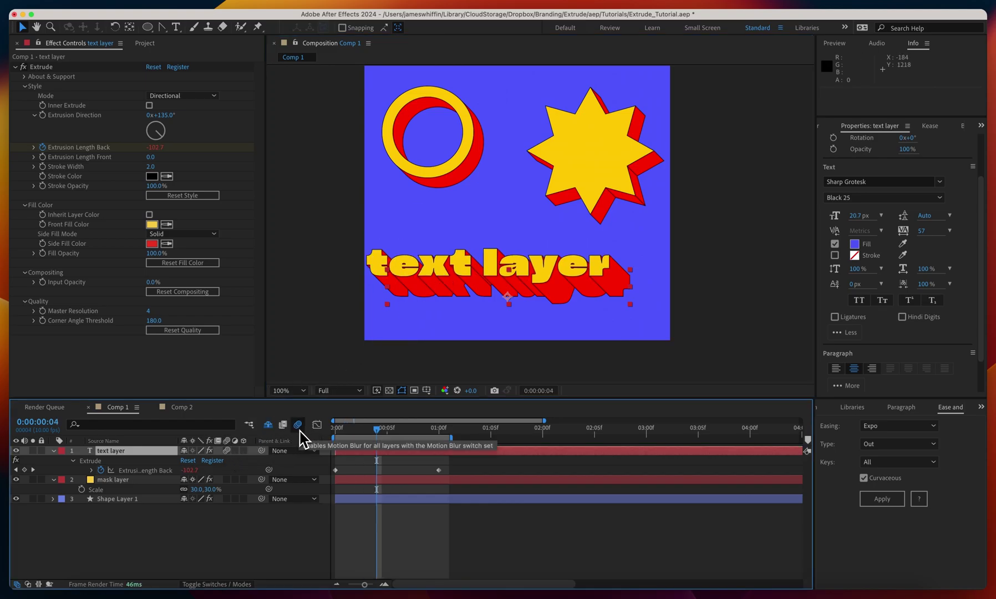
{"action": "left_click", "coordinate": [293, 431]}
{"action": "left_click", "coordinate": [227, 450]}
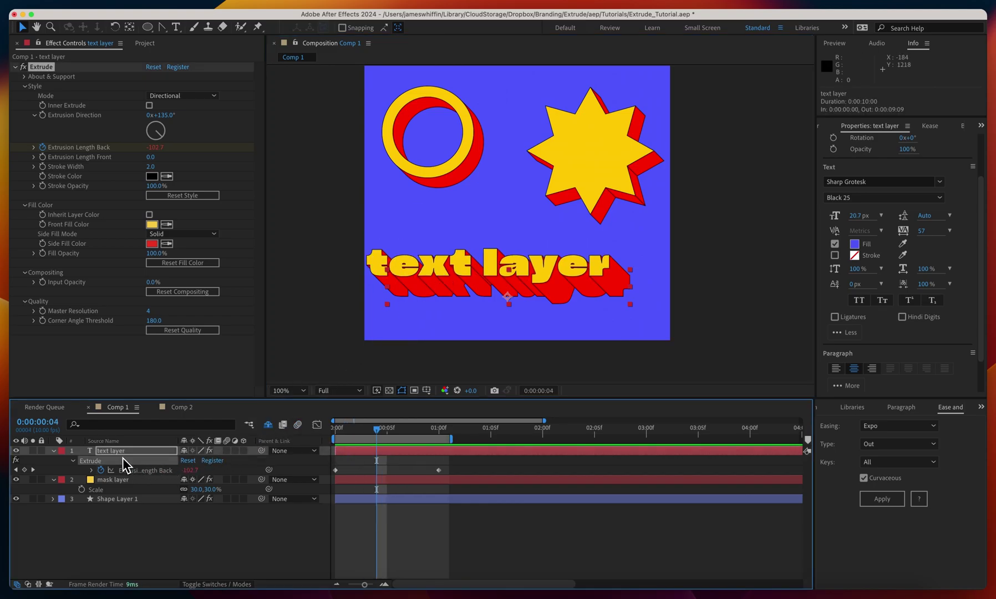
- Apply the CC Force Motion Blur effect to the text layer
{"action": "key", "text": "Page_Up"}
{"action": "key", "text": "ctrl+space"}
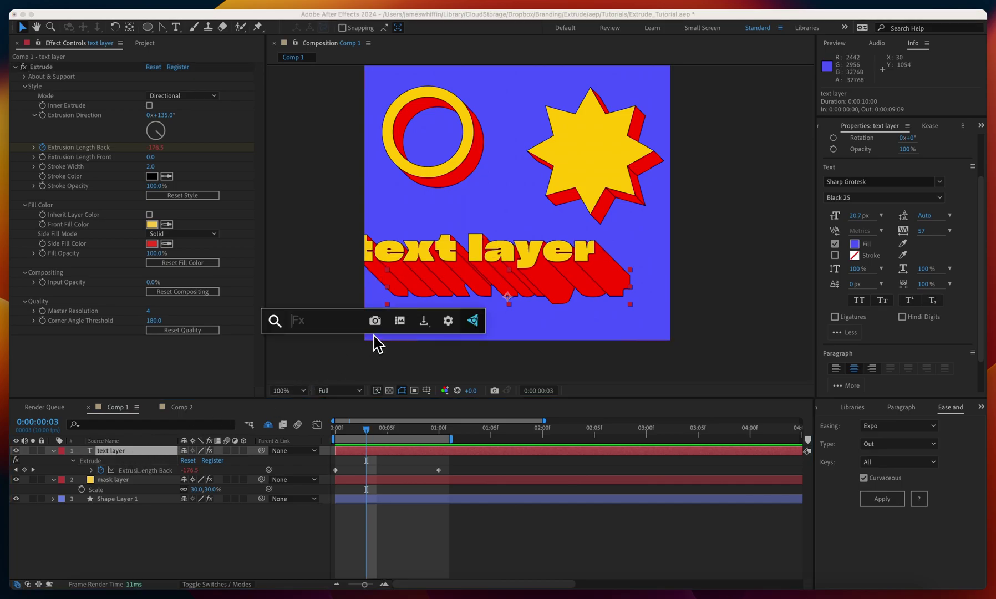
{"action": "type", "text": "cc force"}
{"action": "key", "text": "Return"}
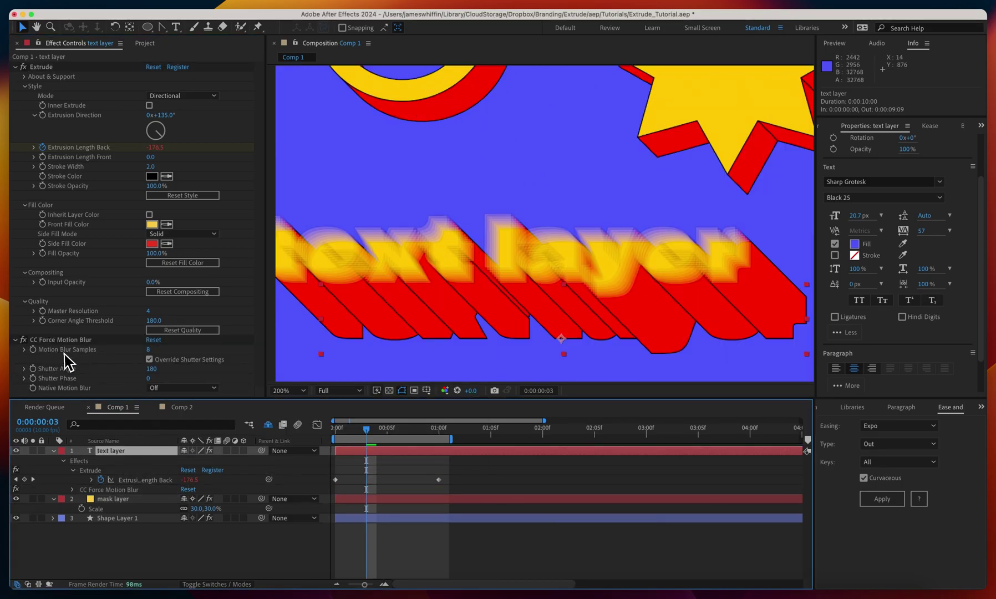
- Inspect the blur at frame 1 and set CC Force Motion Blur's Motion Blur Samples to 32
{"action": "key", "text": "Page_Down"}
{"action": "key", "text": "Page_Down"}
{"action": "key", "text": "Page_Down"}
{"action": "key", "text": "Page_Down"}
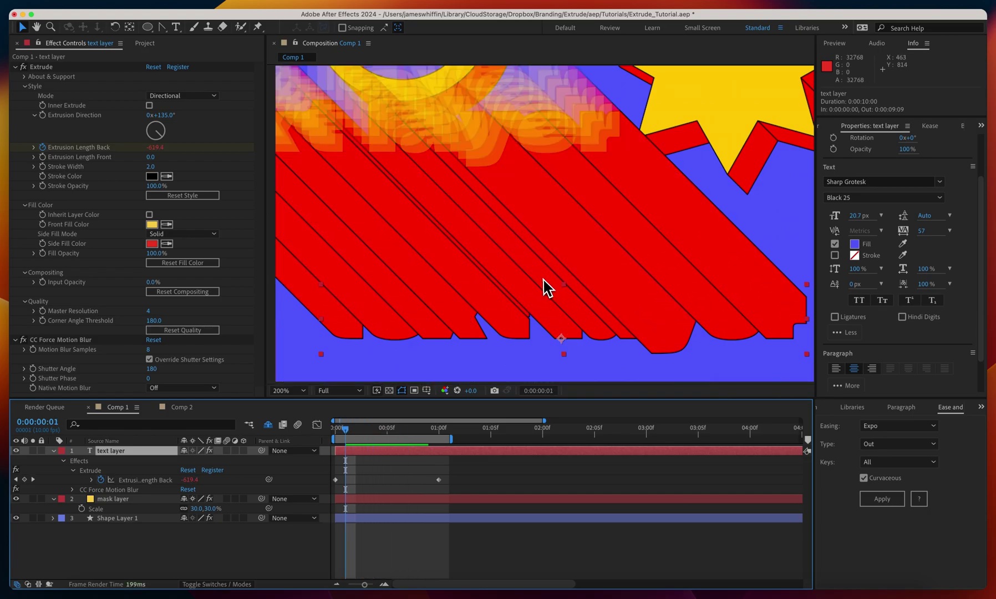
{"action": "left_click_drag", "start_coordinate": [425, 229], "coordinate": [442, 296]}
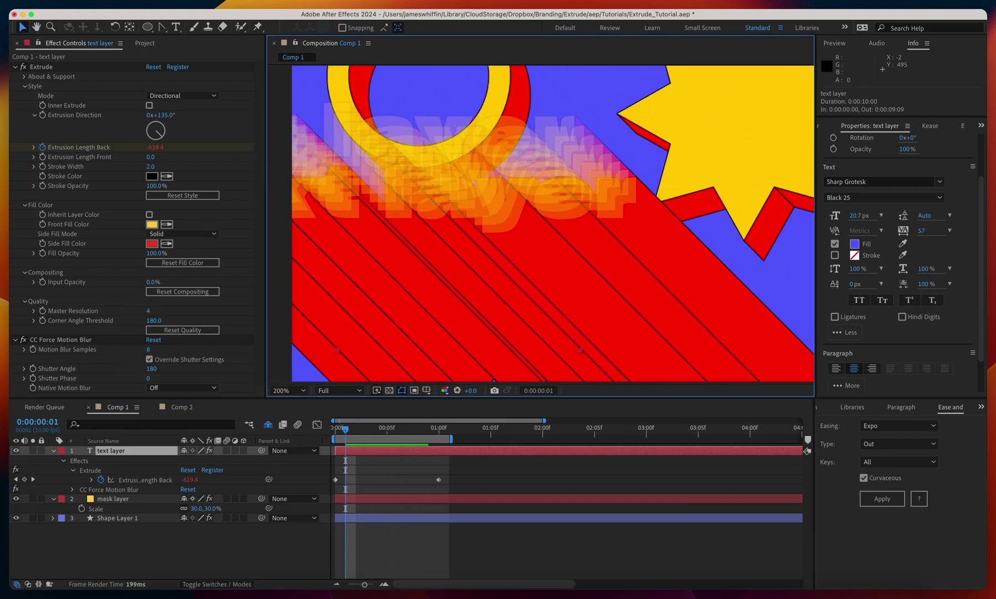
{"action": "left_click", "coordinate": [148, 349]}
{"action": "type", "text": "32"}
{"action": "key", "text": "Return"}
{"action": "scroll", "coordinate": [394, 260], "scroll_direction": "down", "scroll_amount": 1}
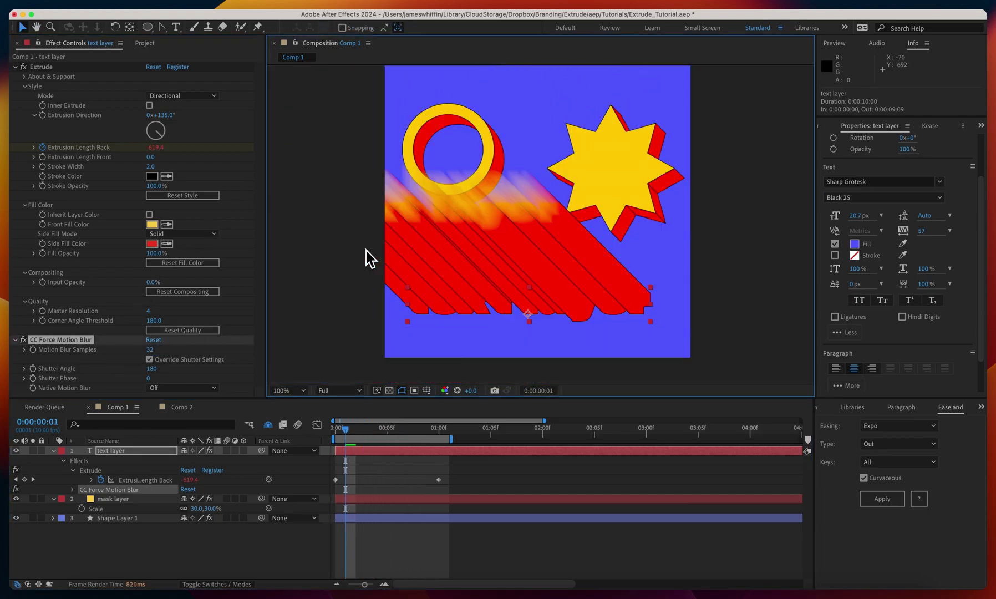